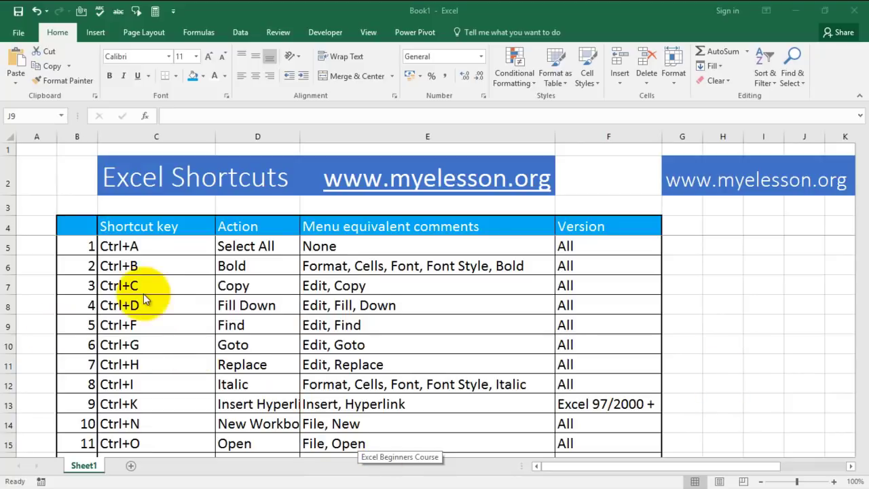
left_click(88, 347)
key("ctrl+Down")
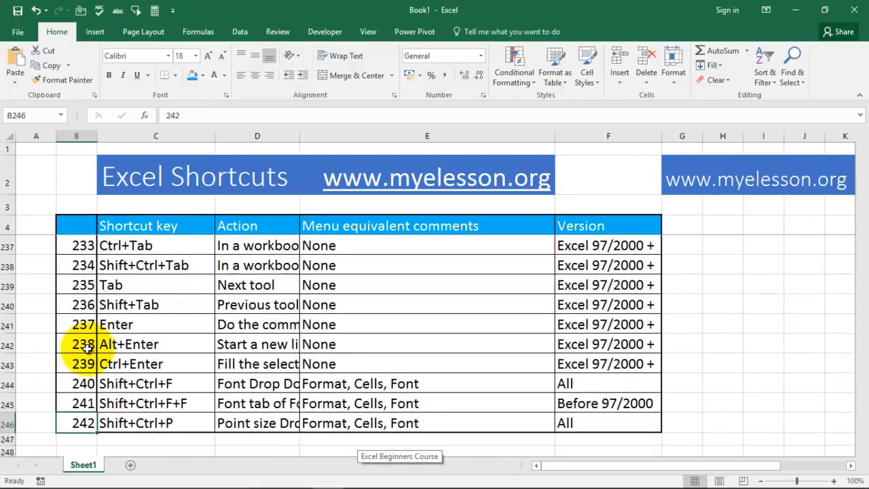
key("ctrl+Up")
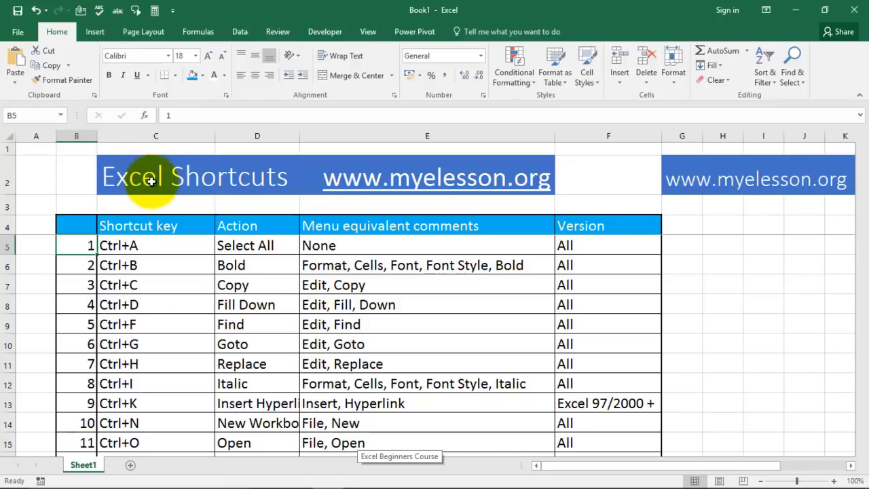
left_click(421, 182)
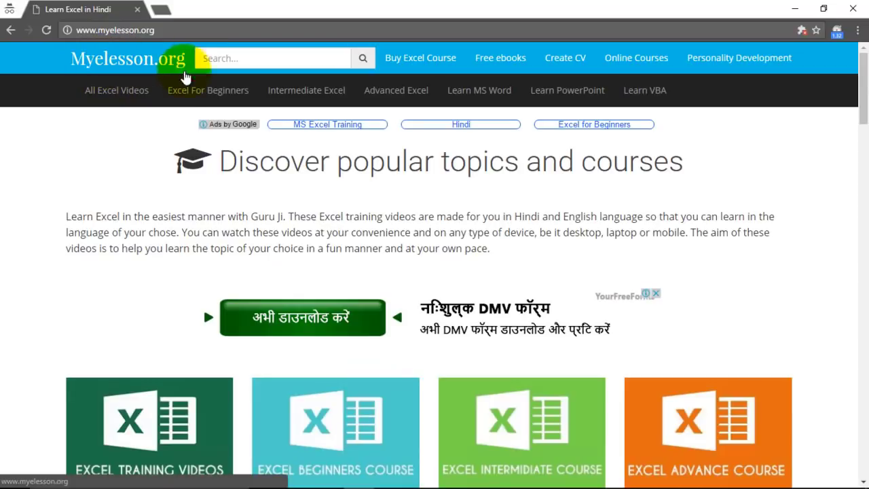
Step: Scroll the myelesson.org page to 'Download Full list of Excel Shortcuts' and back, then return to Excel
scroll(94, 288, "down", 10)
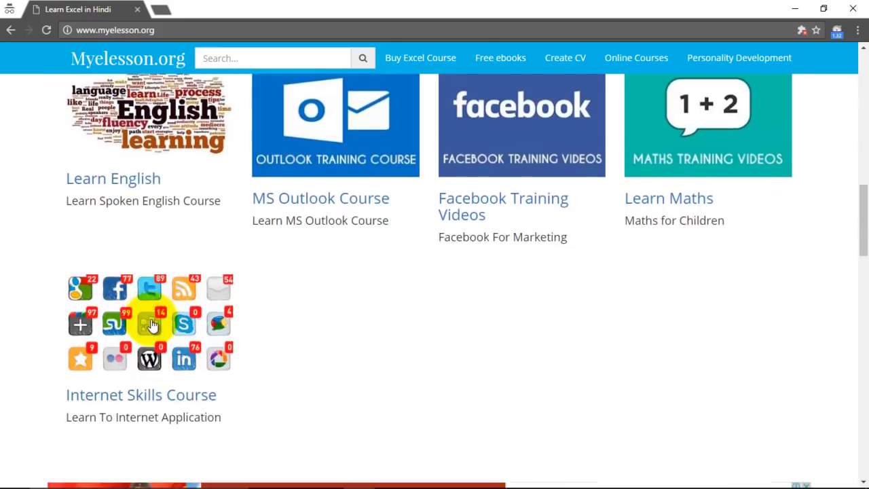
scroll(150, 324, "down", 10)
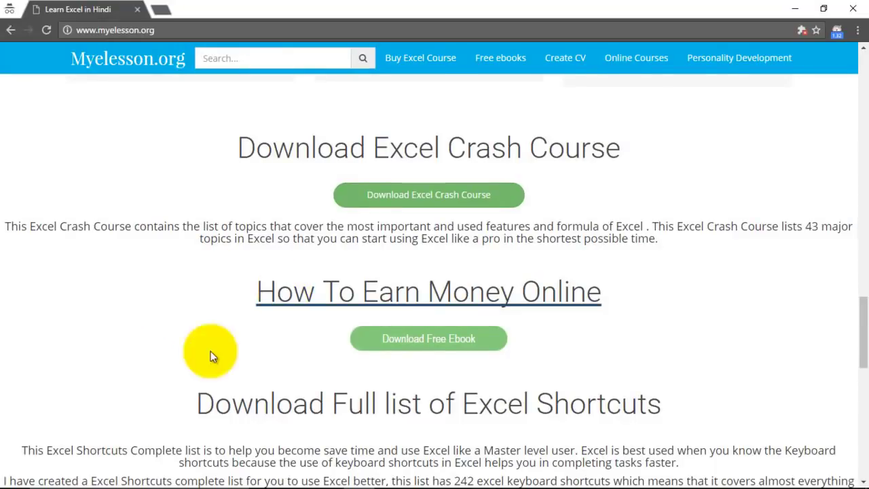
scroll(132, 249, "down", 1)
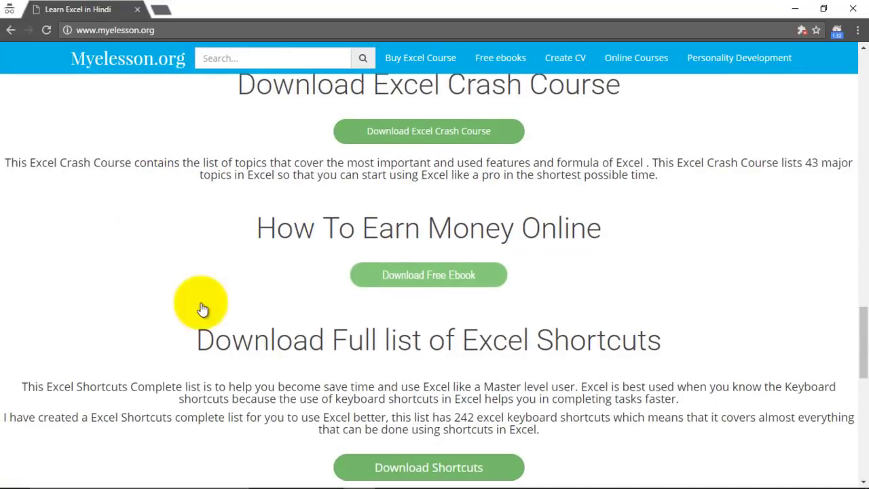
scroll(161, 353, "down", 1)
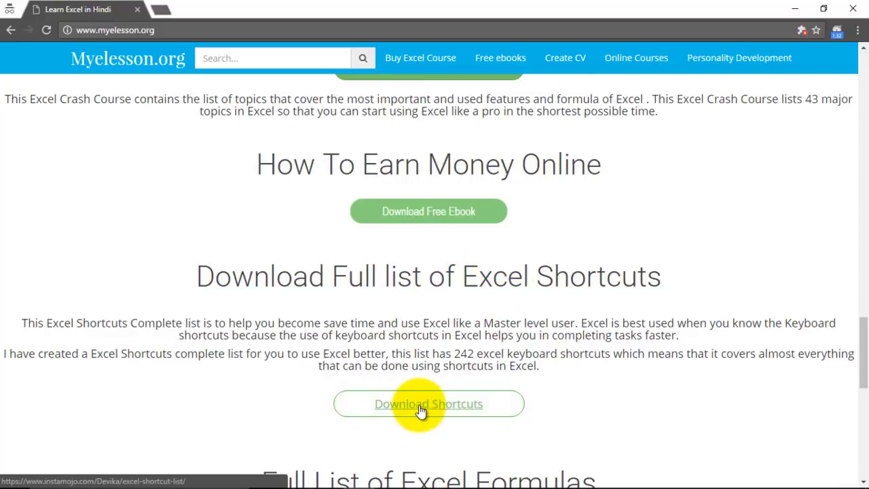
scroll(203, 289, "up", 5)
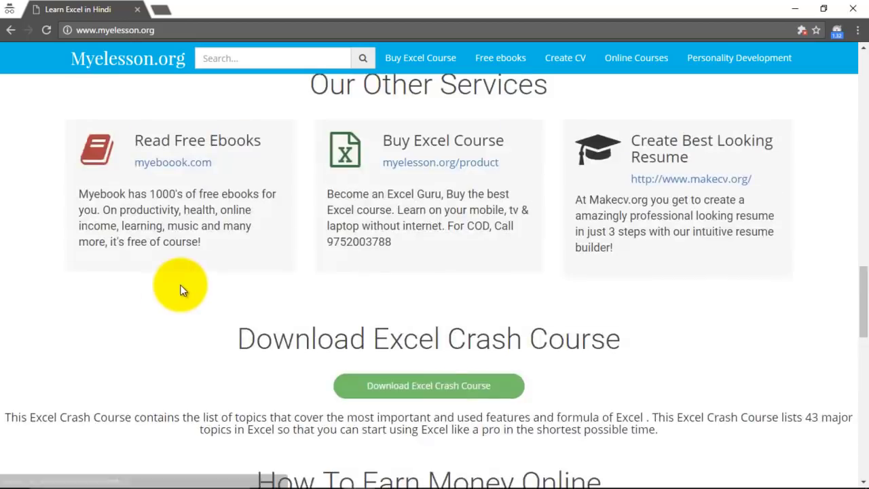
mouse_move(380, 476)
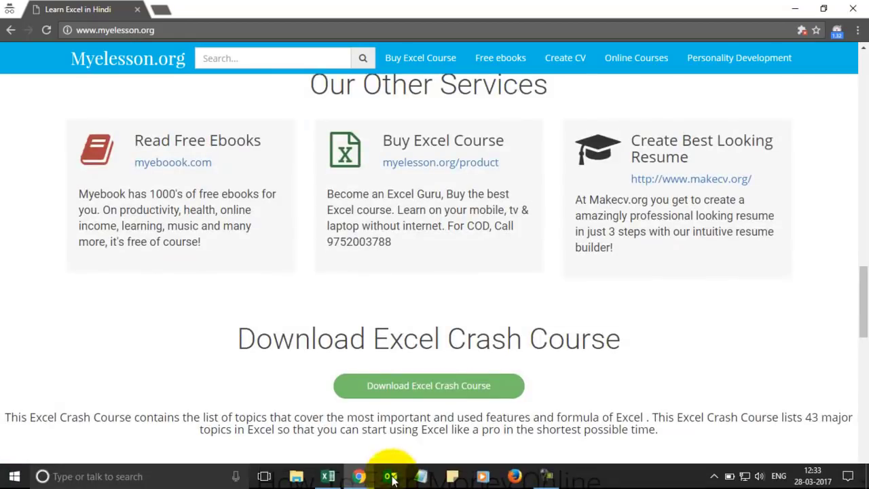
left_click(323, 478)
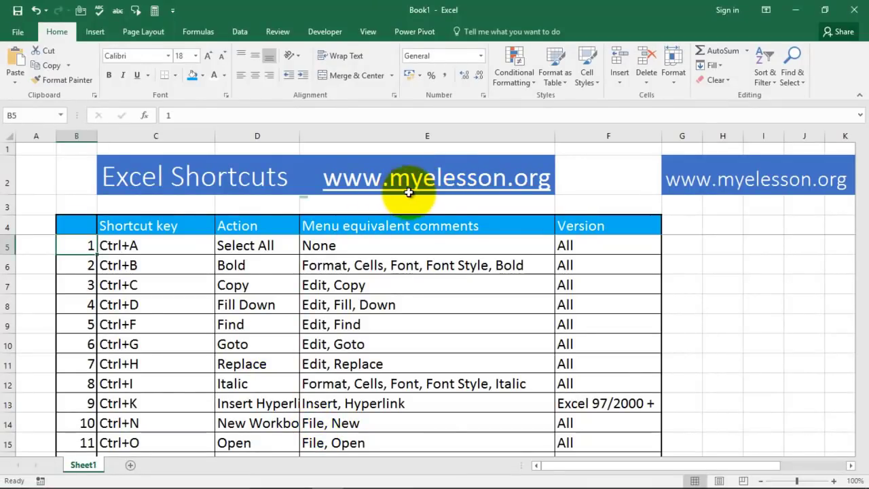
left_click(151, 249)
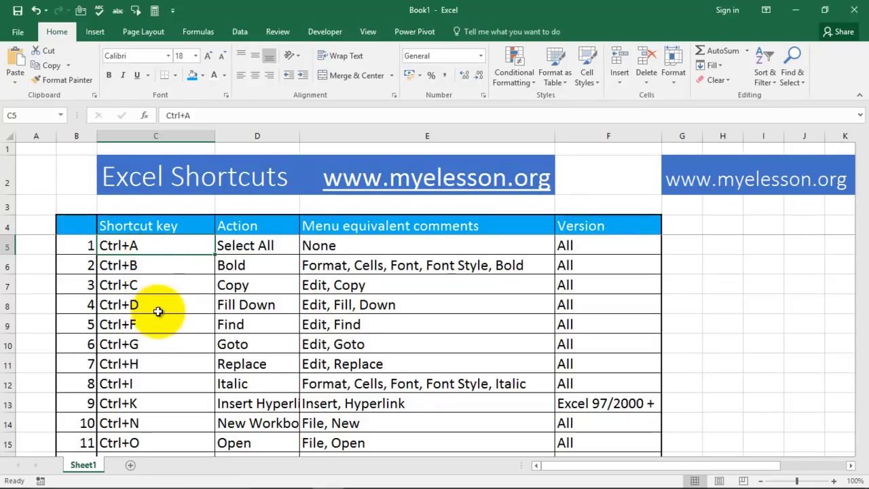
scroll(159, 326, "down", 6)
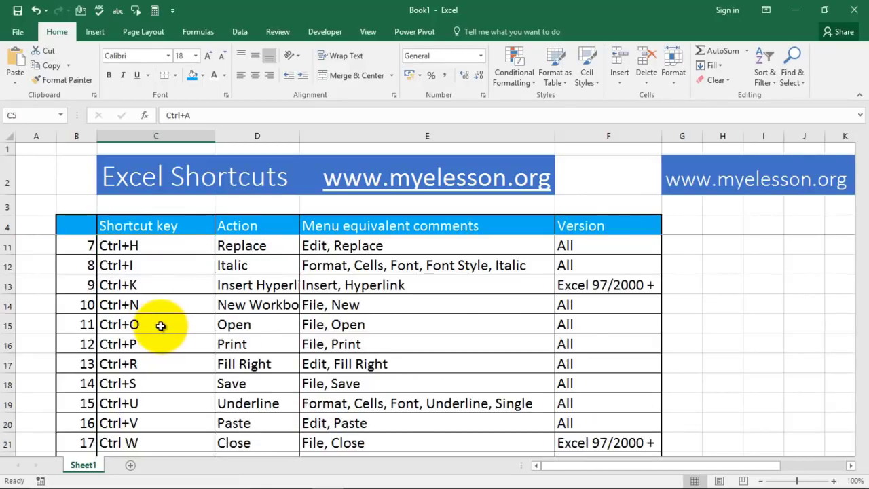
scroll(159, 326, "up", 6)
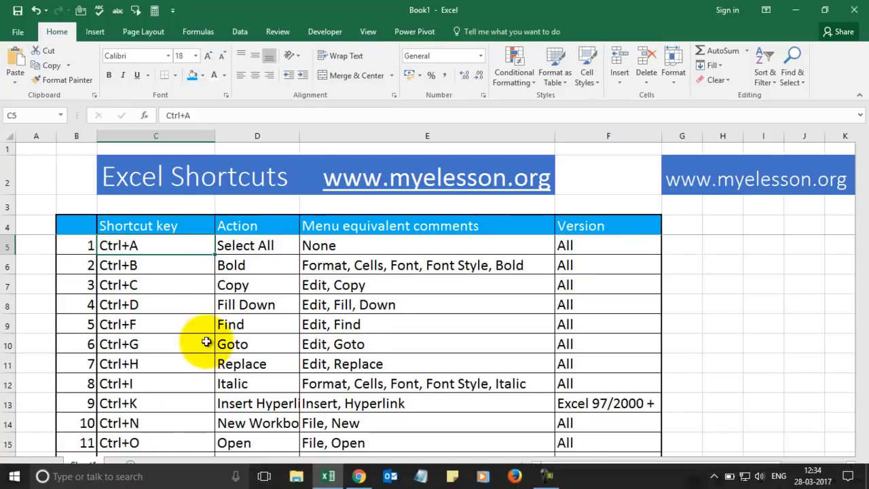
scroll(191, 340, "down", 6)
scroll(156, 285, "down", 1)
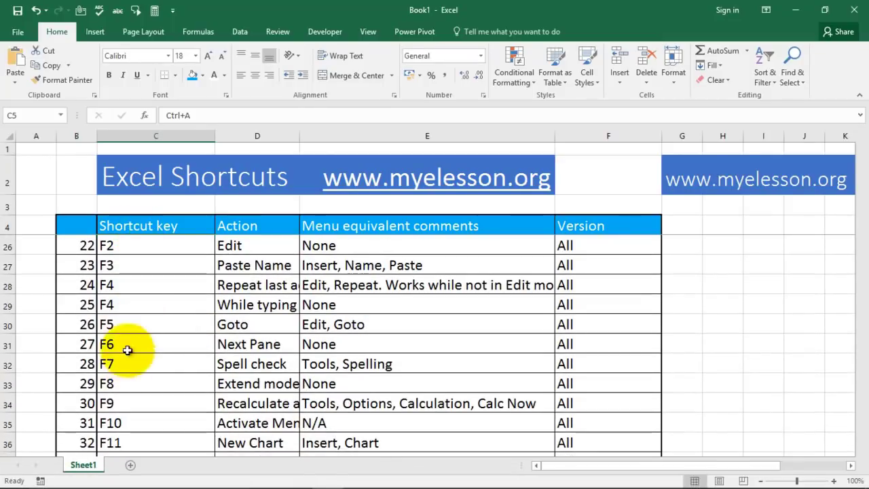
scroll(159, 382, "down", 4)
scroll(165, 349, "down", 1)
scroll(165, 355, "up", 12)
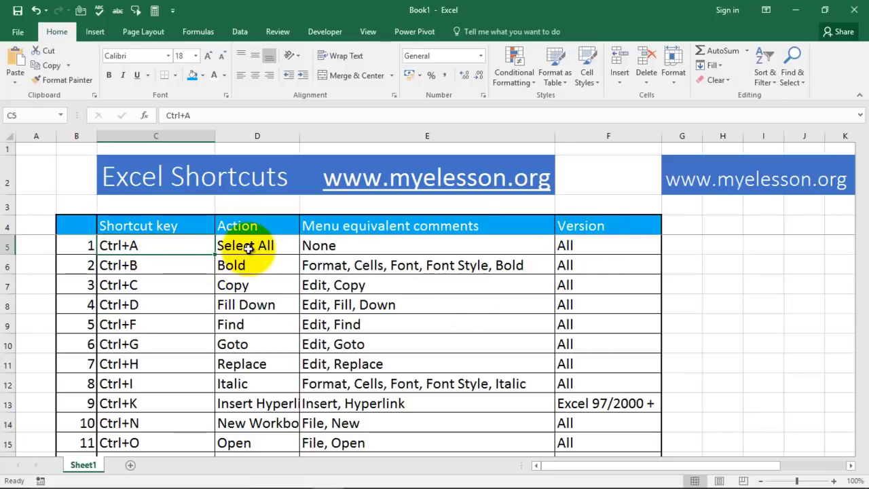
left_click(165, 266)
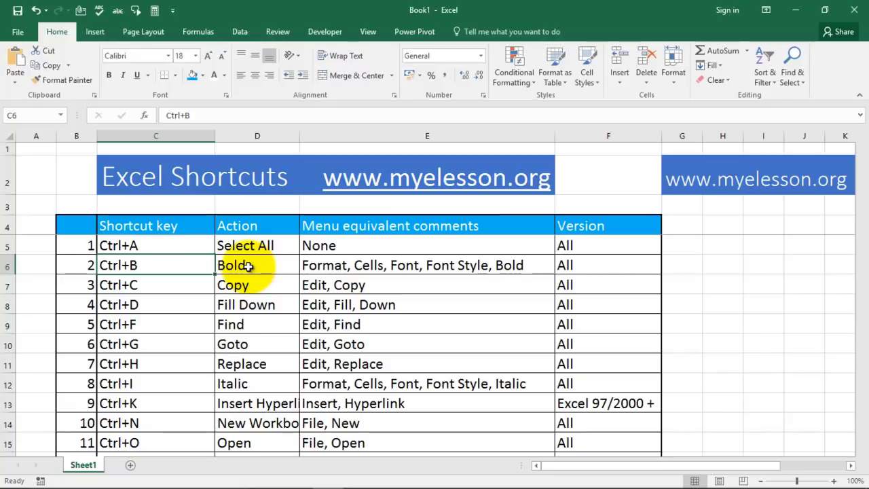
left_click(350, 266)
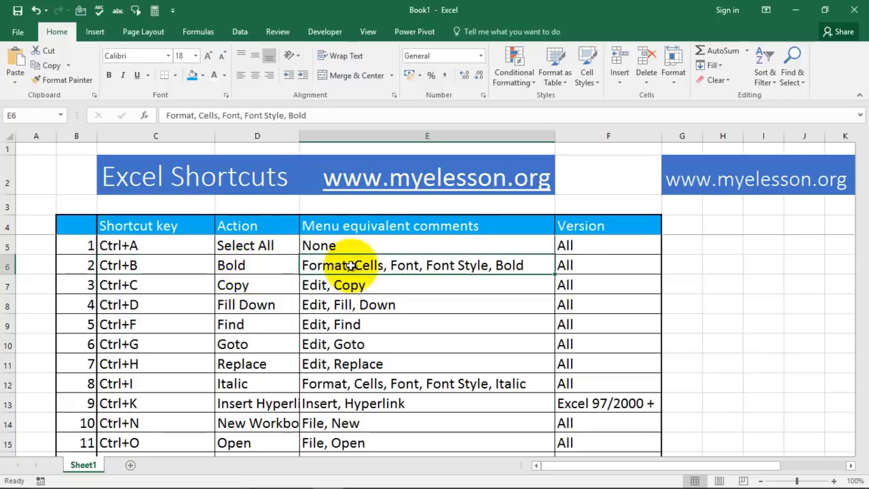
left_click(353, 229)
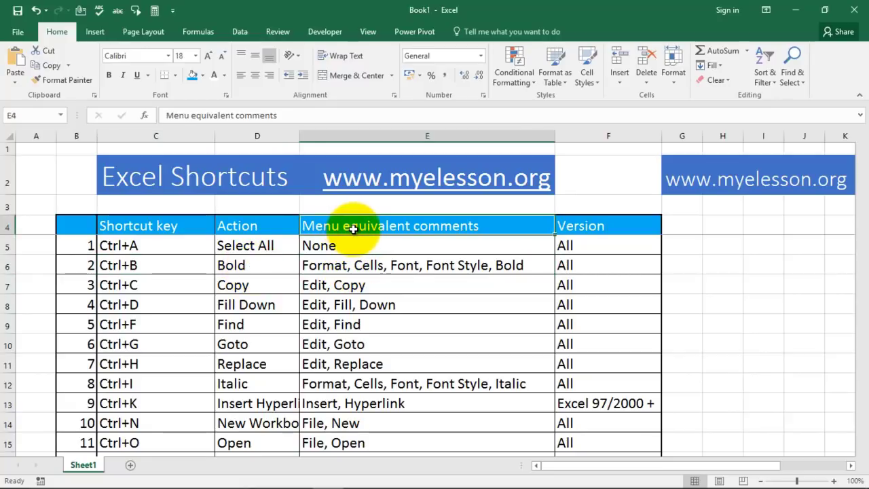
key("ctrl+b")
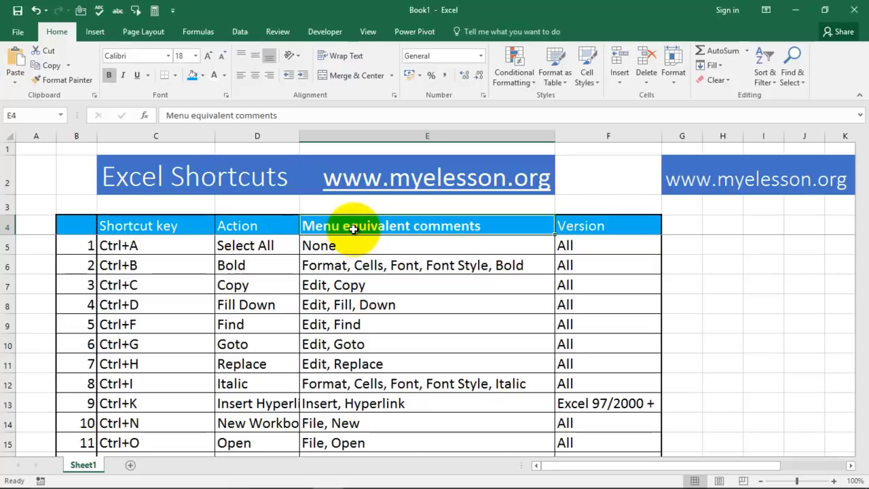
left_click(382, 285)
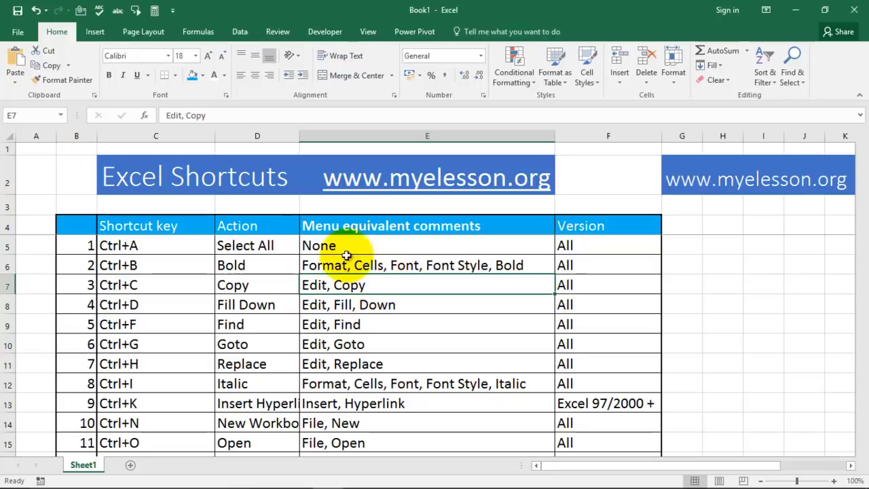
left_click(327, 225)
key("ctrl+b")
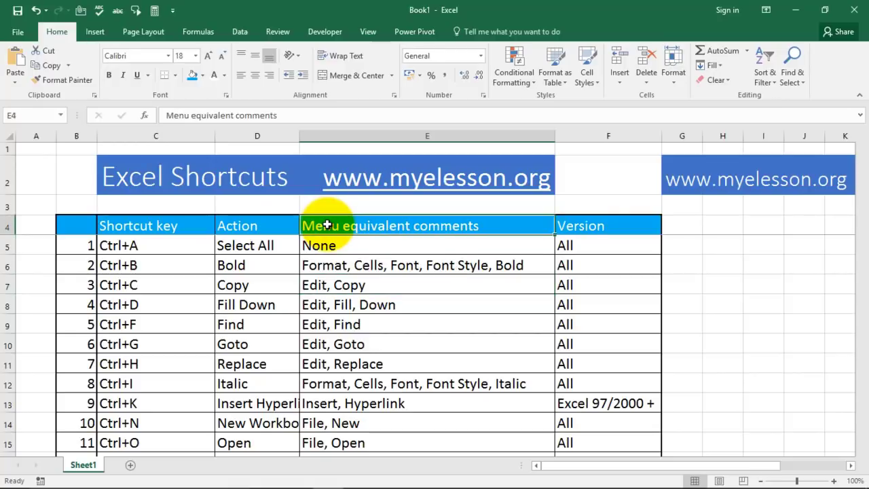
left_click(140, 287)
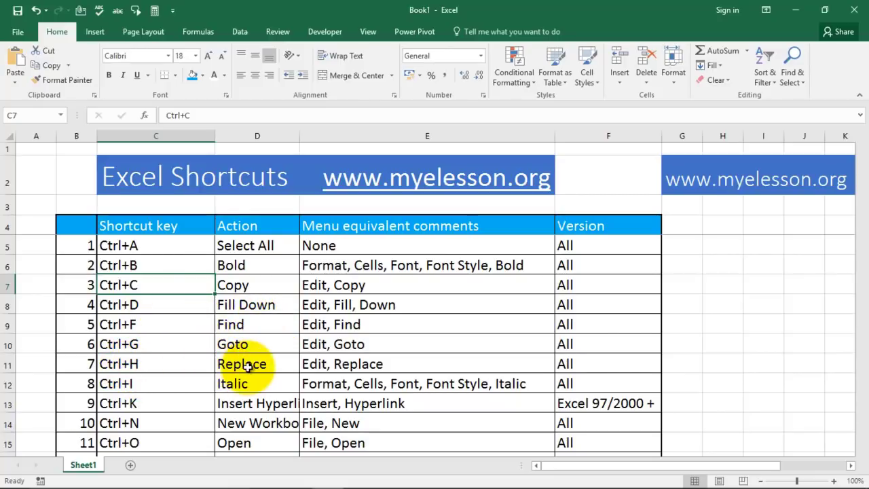
scroll(249, 363, "down", 1)
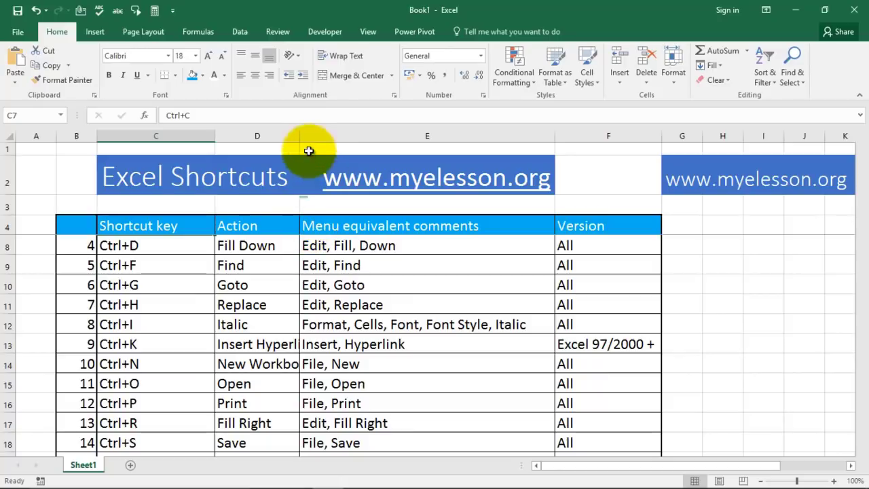
left_click_drag(300, 136, 317, 136)
left_click(263, 345)
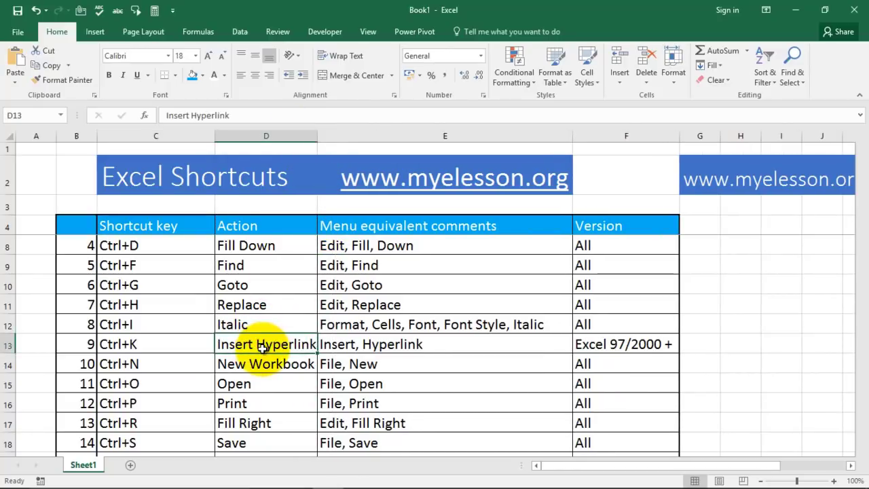
key("ctrl+k")
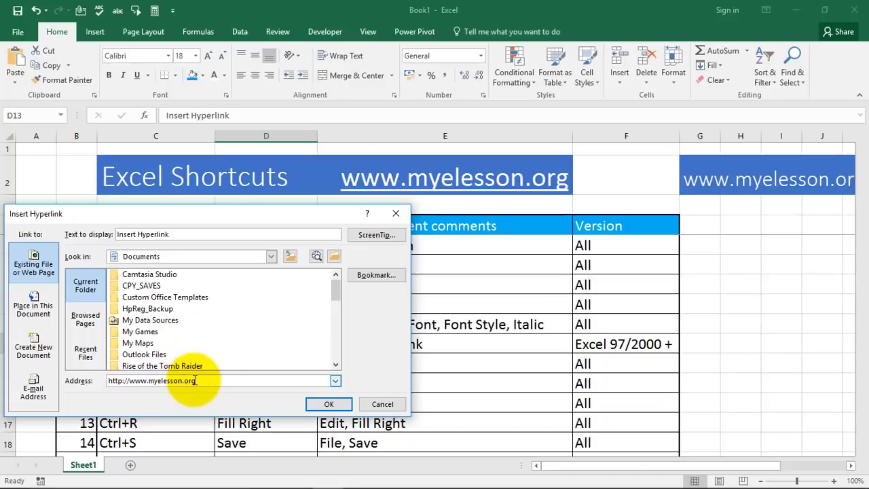
left_click(324, 405)
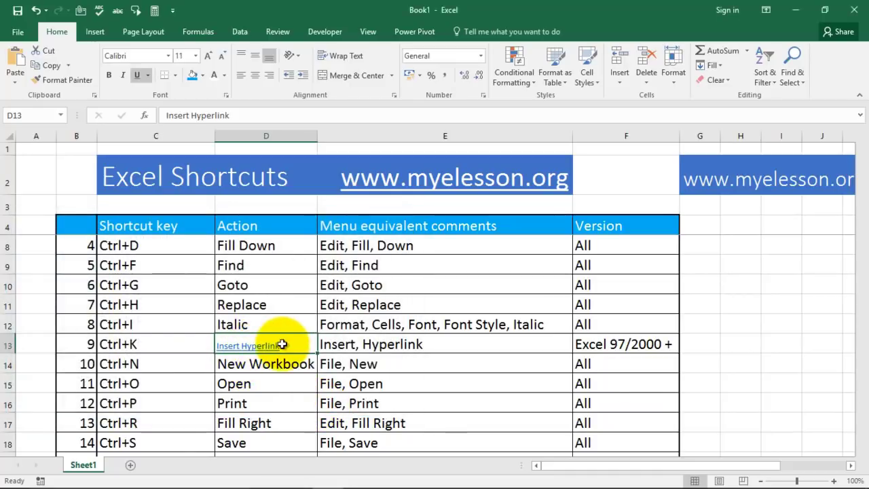
left_click(163, 364)
left_click(262, 365)
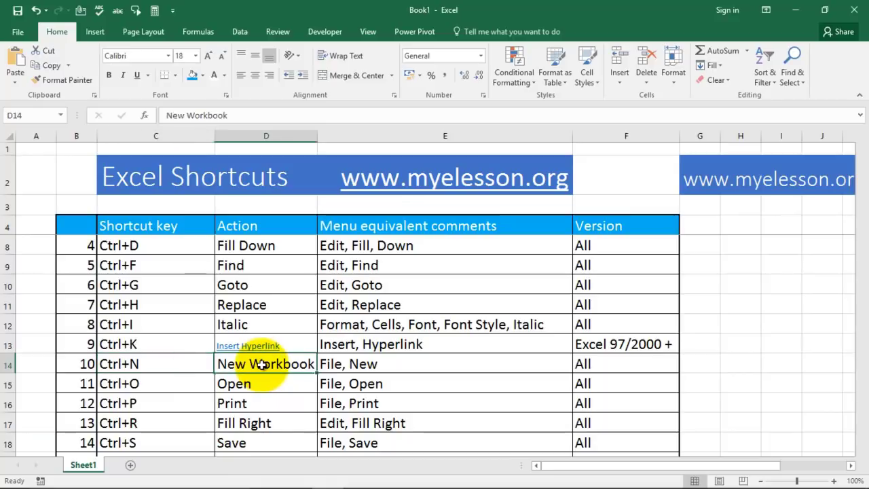
left_click(170, 386)
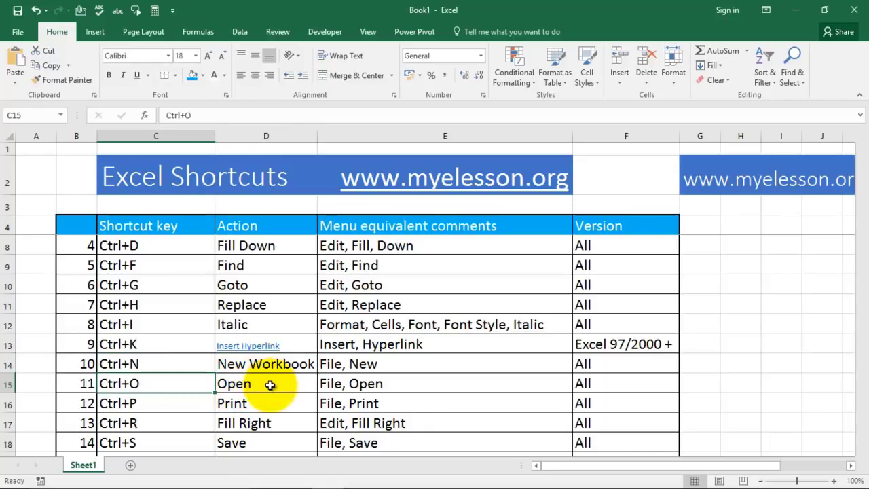
Step: Demonstrate Ctrl+O and Ctrl+P by showing and closing the Open and Print pages
key("ctrl+o")
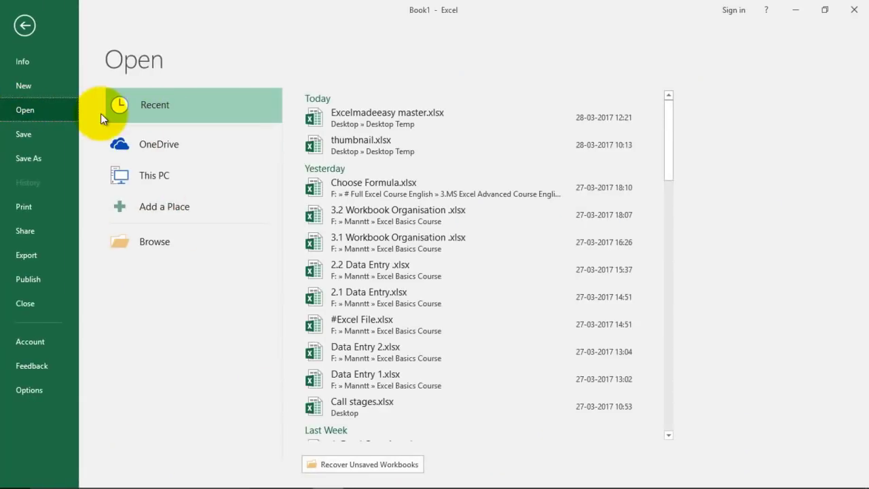
key("Escape")
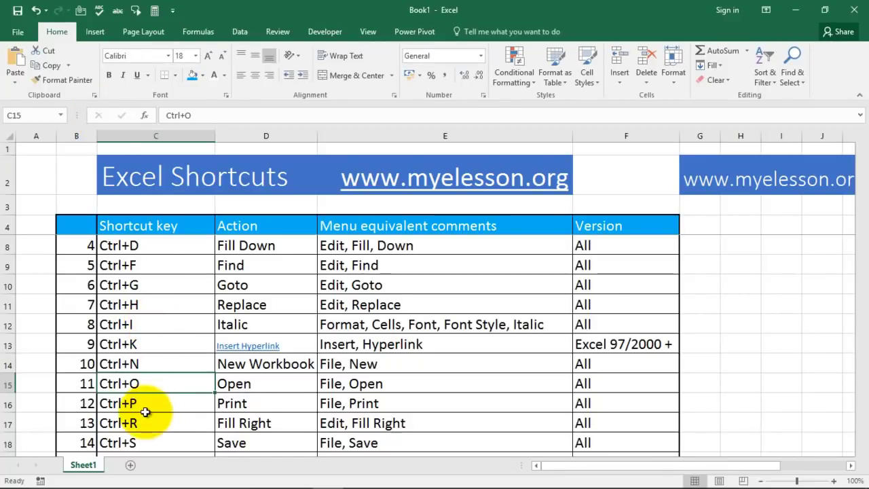
key("ctrl+p")
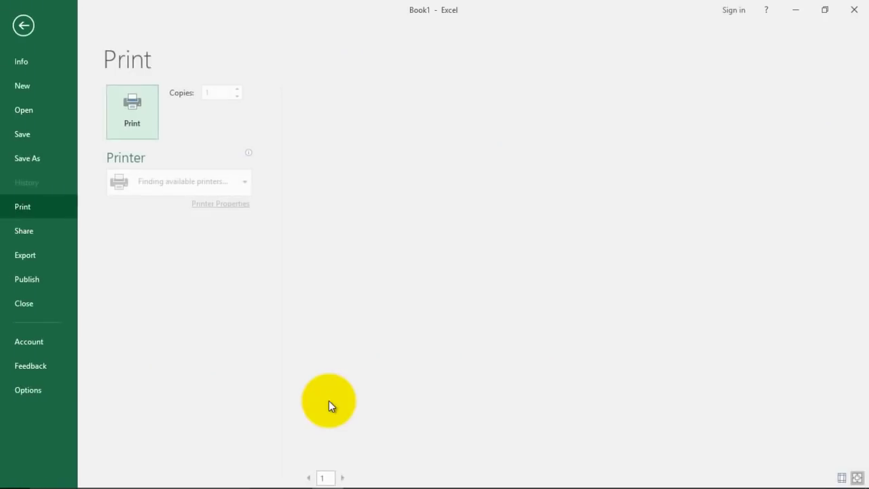
key("Escape")
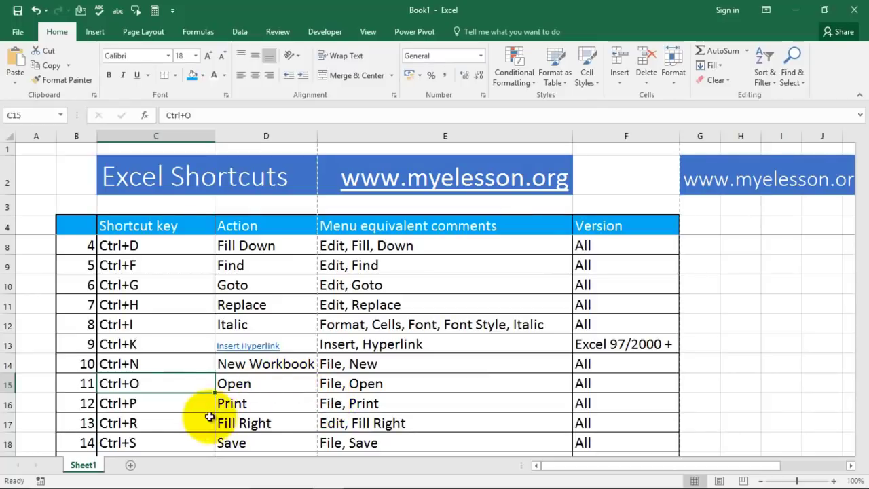
Step: Apply an underline to the Underline entry in cell D19 with Ctrl+U
left_click(171, 423)
scroll(309, 399, "down", 1)
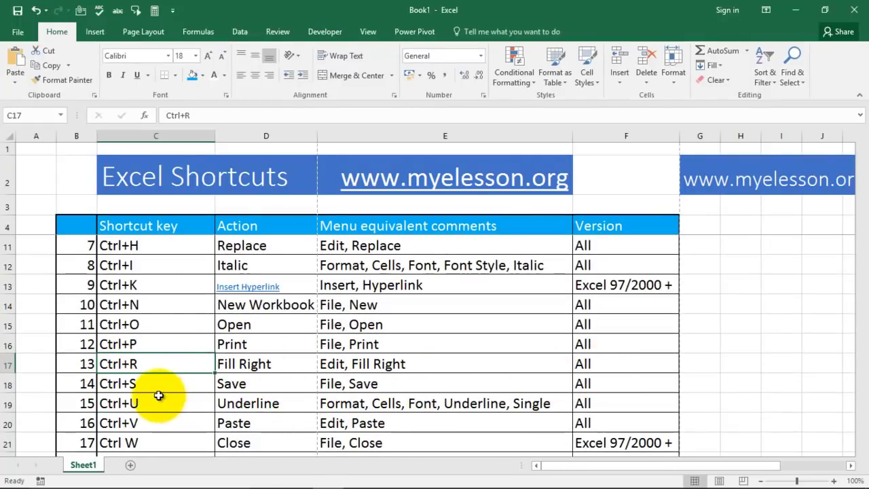
scroll(200, 375, "down", 1)
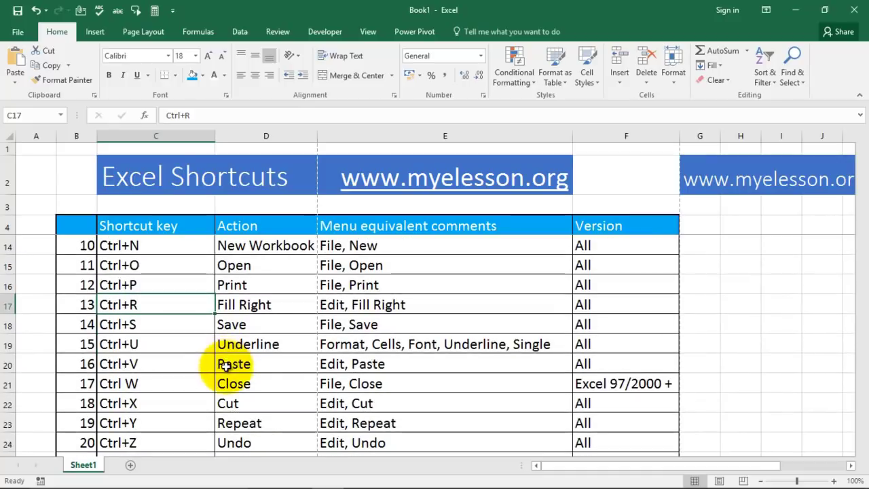
left_click(286, 344)
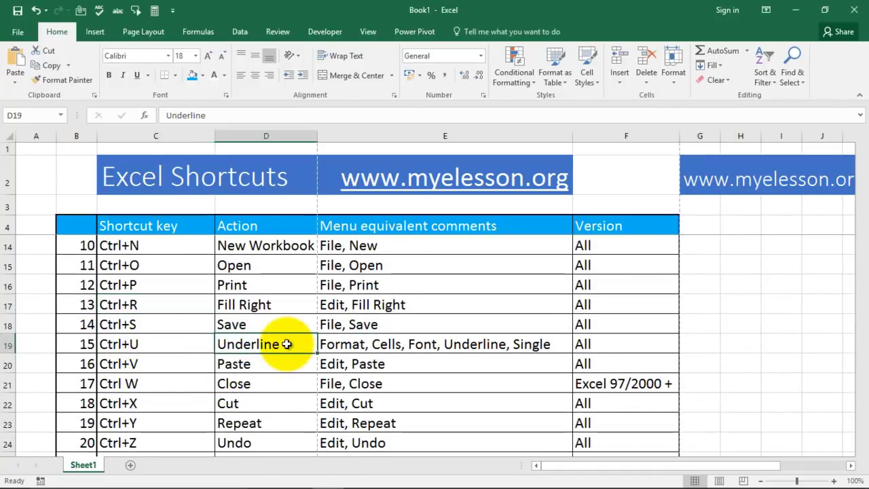
Step: Step through the Paste, Close, Cut and Undo entries in rows 20–24
left_click(246, 371)
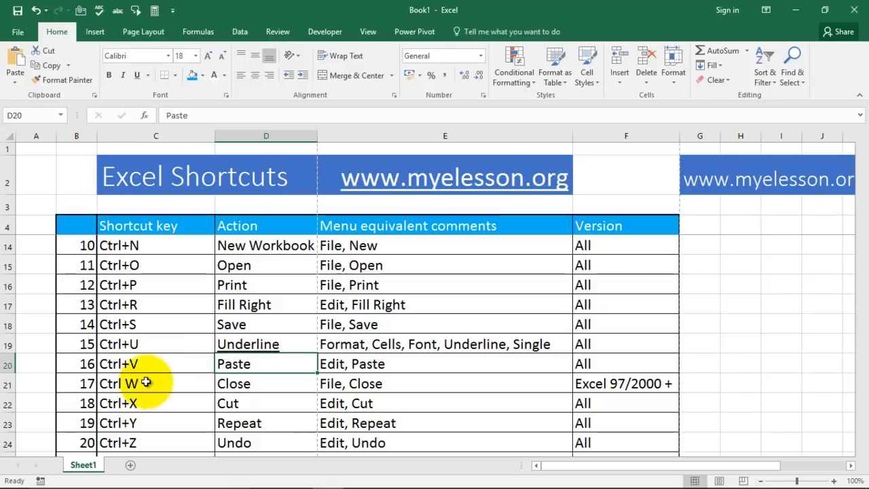
left_click(229, 384)
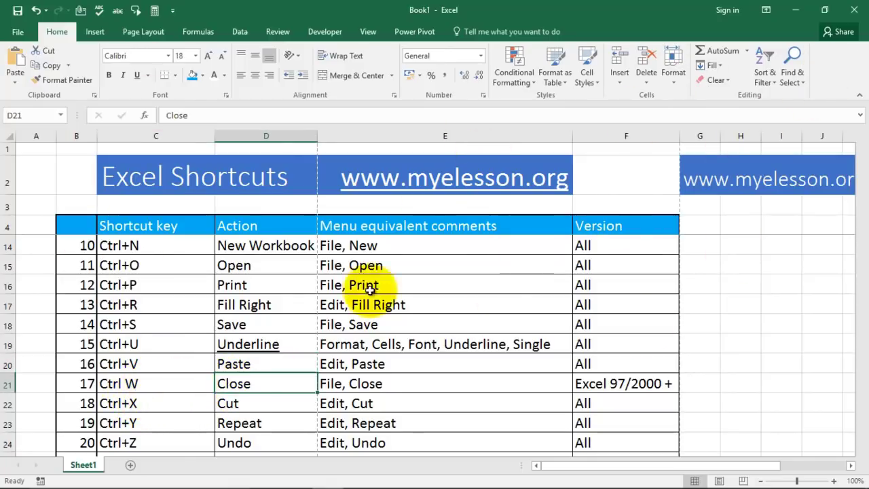
left_click(158, 405)
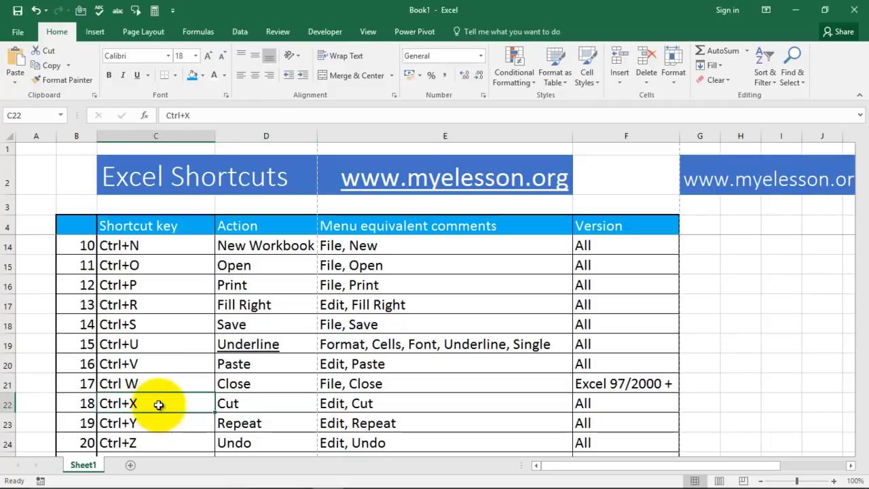
left_click(218, 403)
scroll(163, 390, "down", 1)
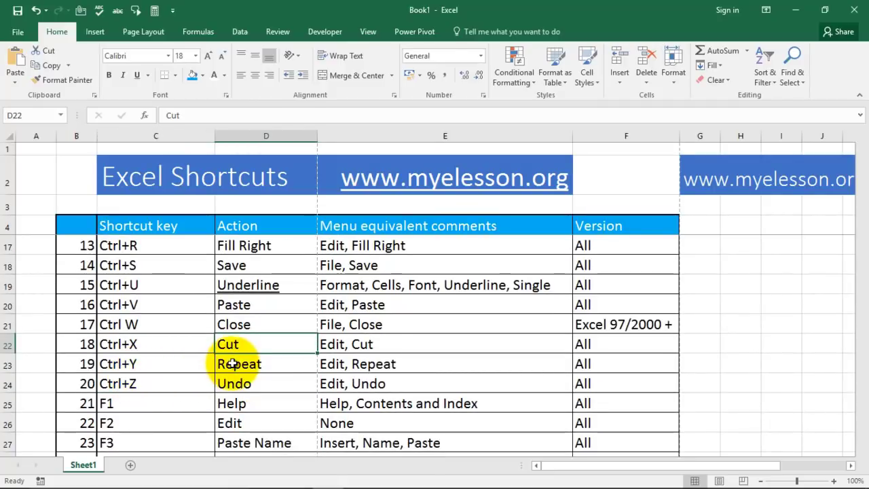
left_click(188, 386)
left_click(249, 383)
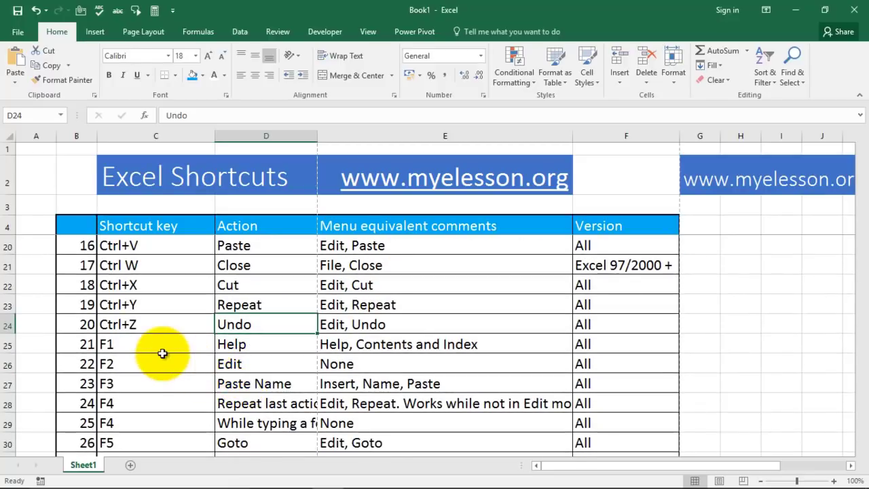
Step: Widen column D to 27.29 so 'Repeat last action' shows in full
scroll(157, 344, "down", 1)
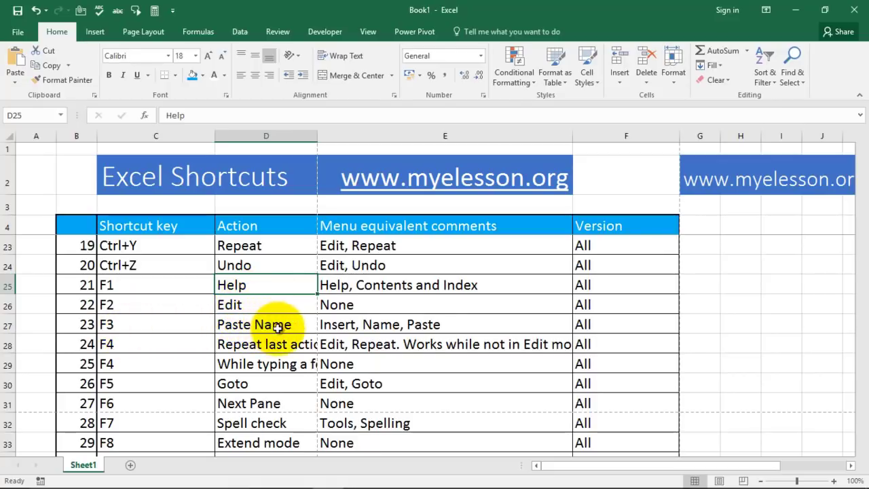
left_click(114, 344)
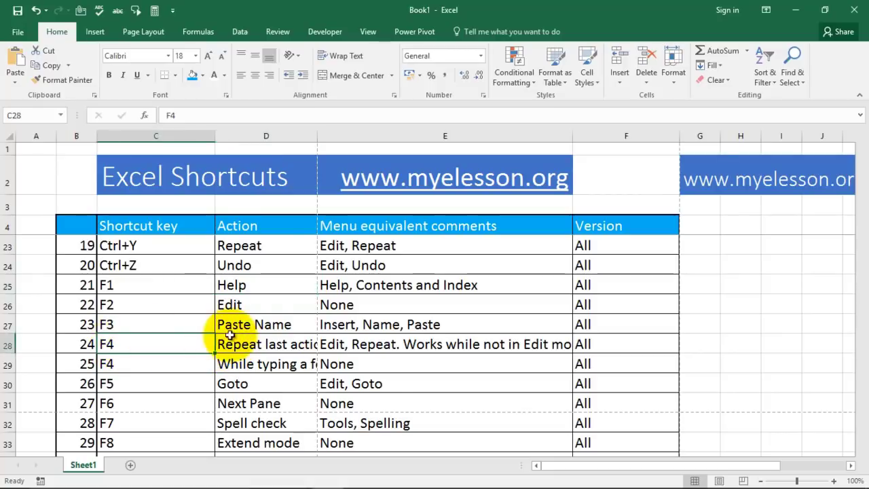
left_click_drag(317, 135, 341, 135)
Step: Step through the F4, F5 and F6 rows down to the F7 Spell check entry
left_click(143, 367)
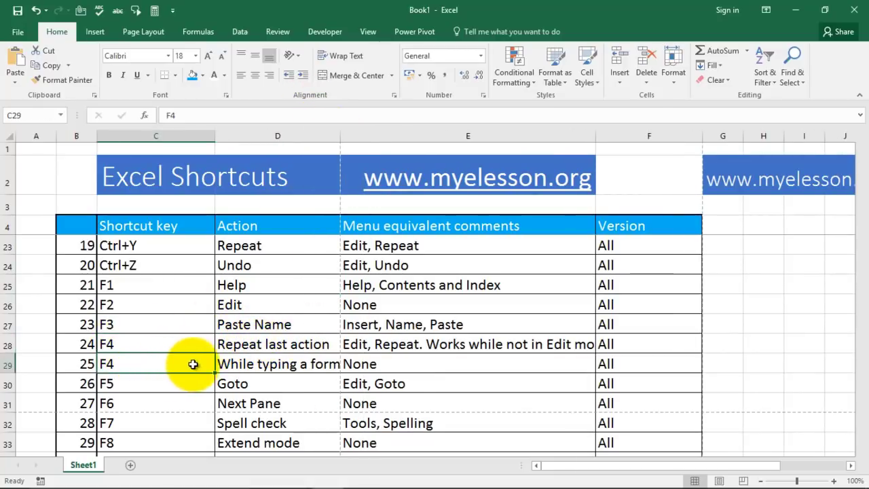
left_click(228, 363)
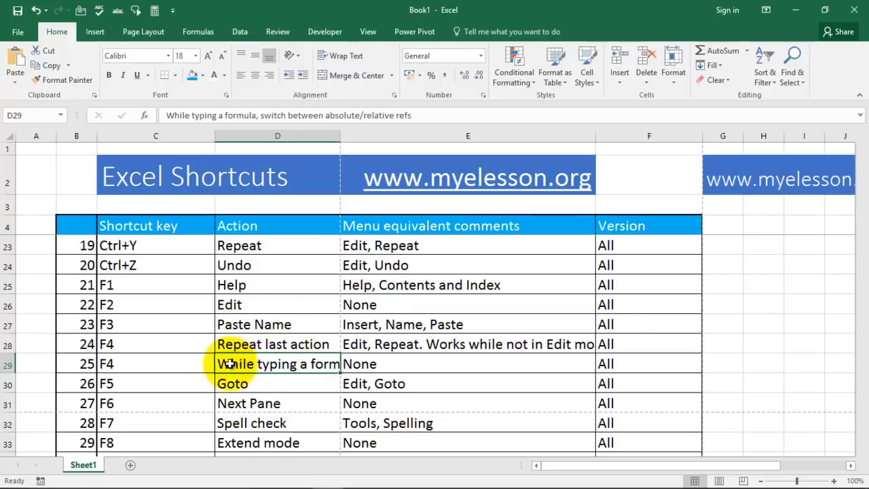
left_click(165, 382)
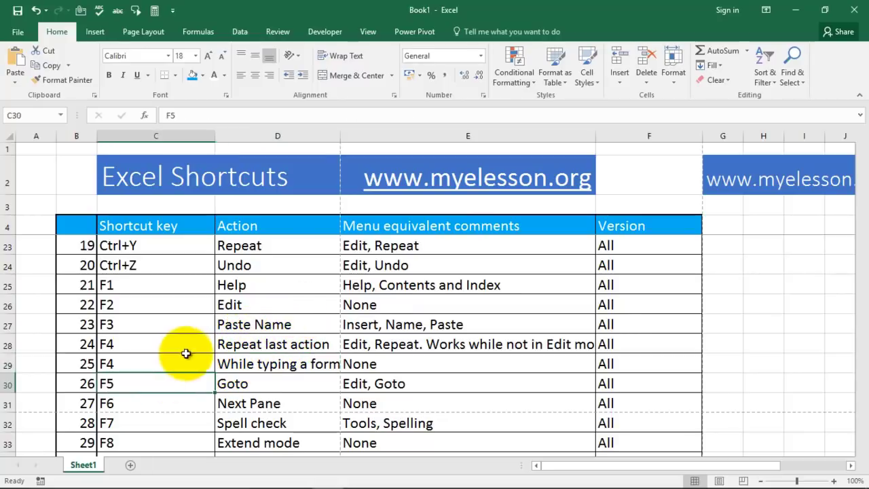
scroll(208, 340, "down", 1)
left_click(180, 348)
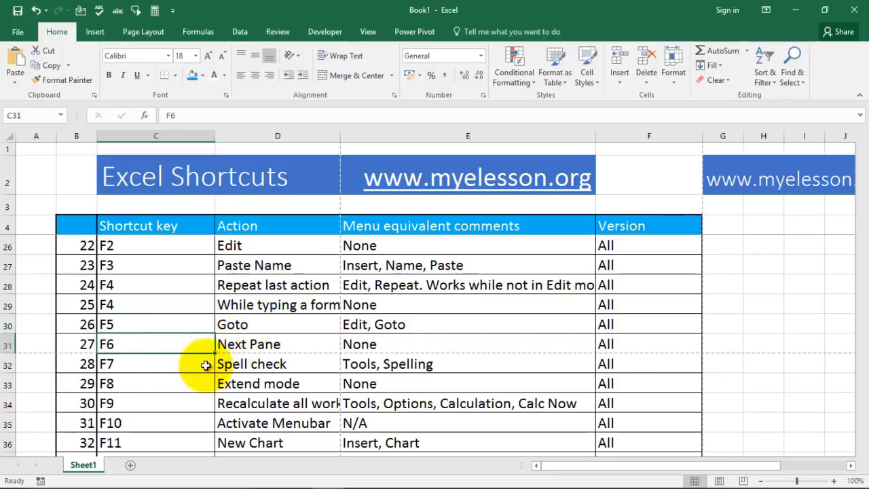
left_click(160, 364)
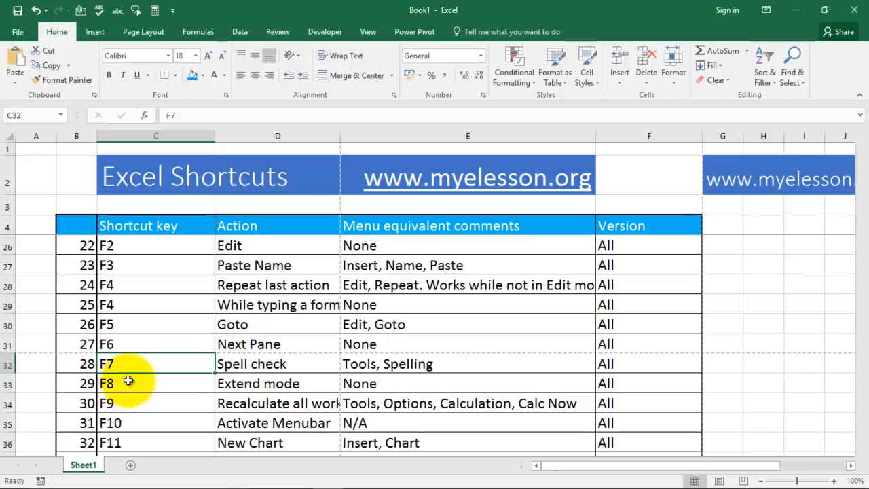
key("F7")
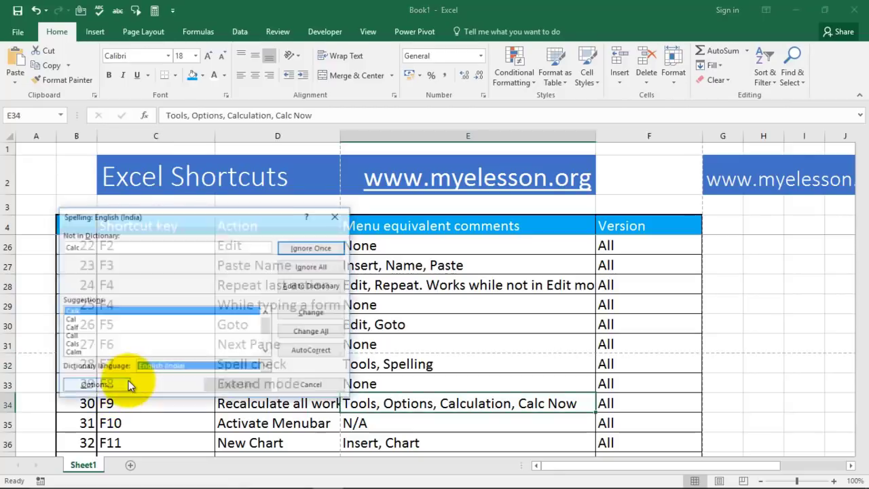
left_click(336, 216)
left_click(169, 396)
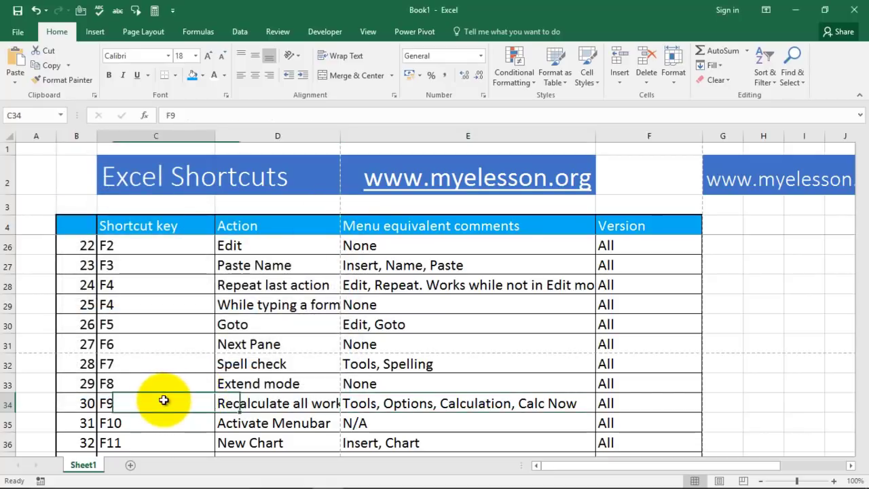
left_click(241, 385)
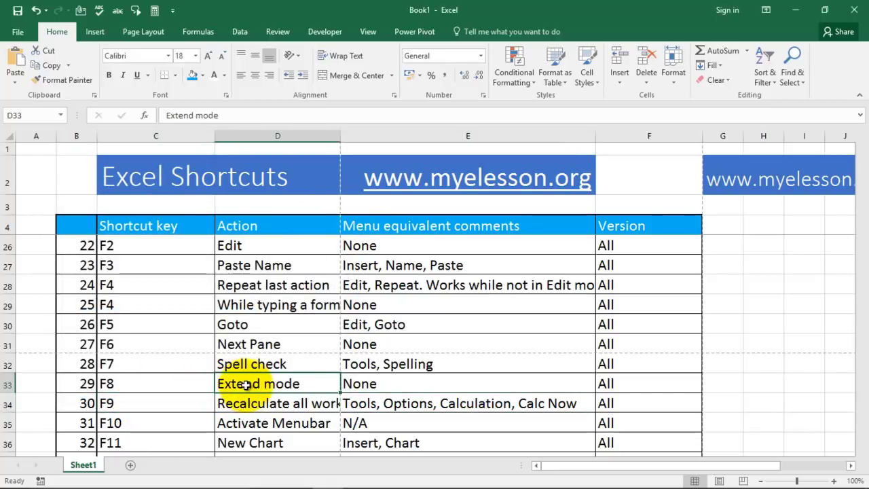
left_click(163, 403)
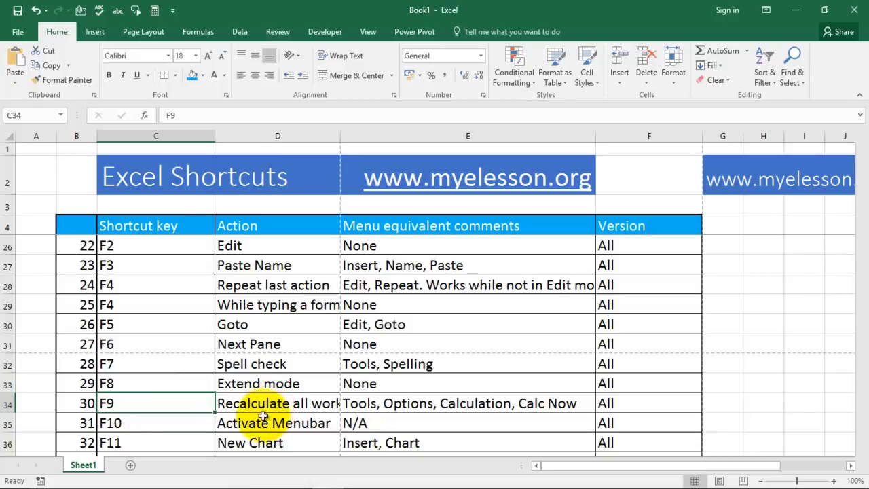
left_click(264, 418)
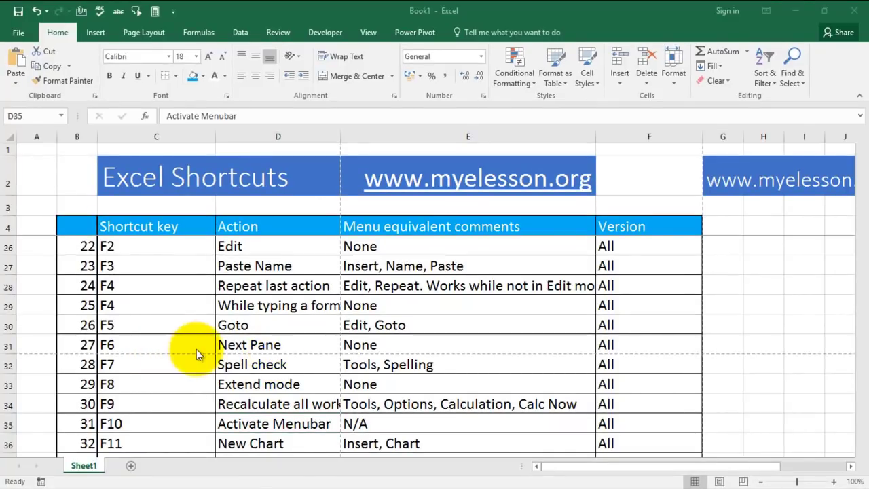
key("Down")
key("Down")
key("Down")
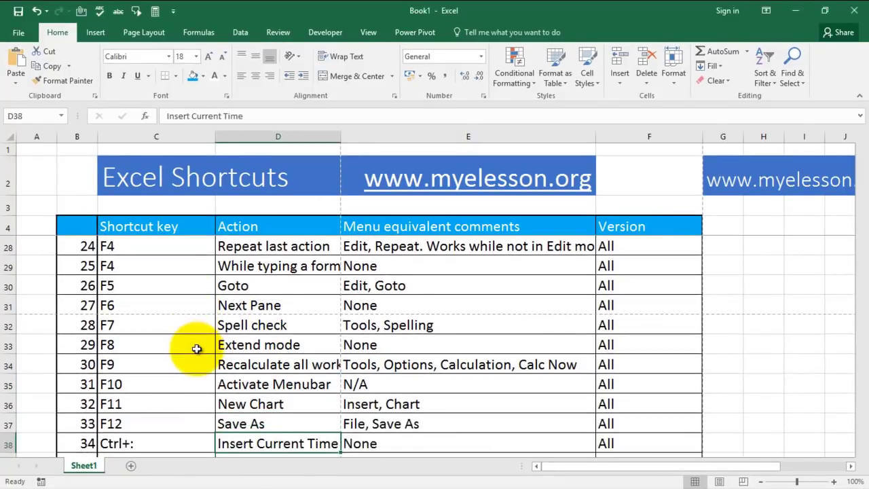
key("Up")
key("Up")
key("Left")
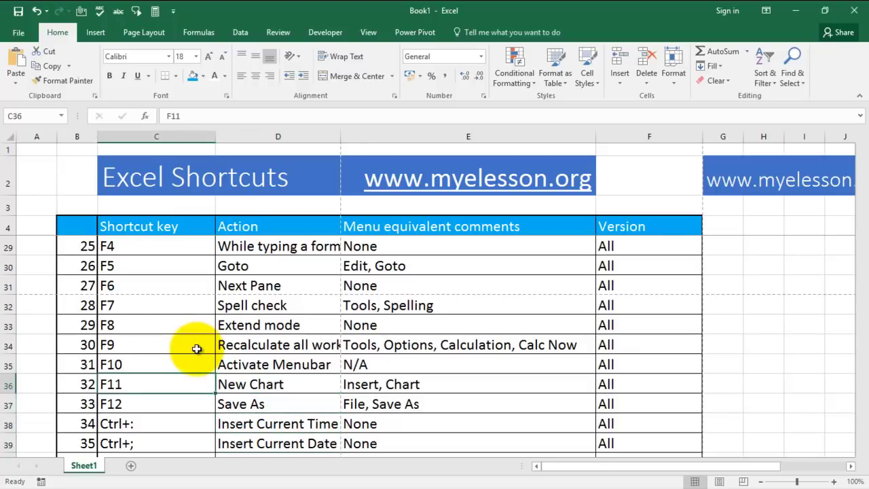
key("Down")
key("Right")
key("Down")
key("Down")
key("Up")
key("Up")
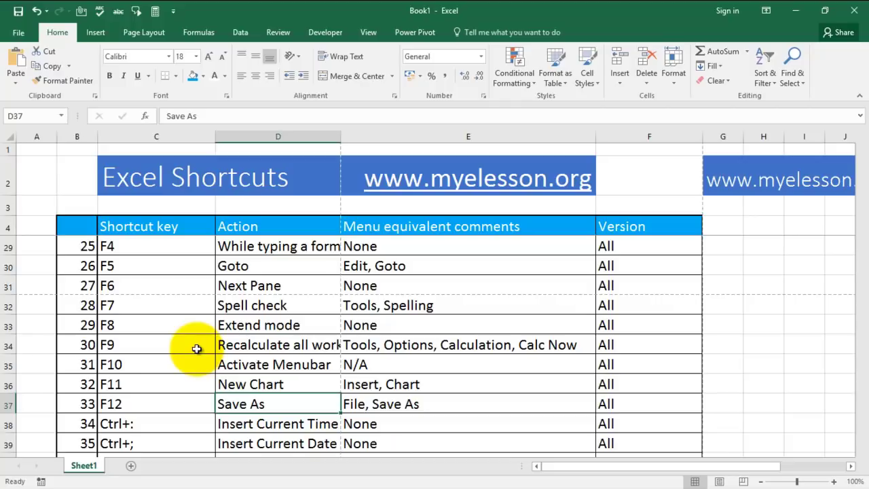
scroll(196, 349, "down", 1)
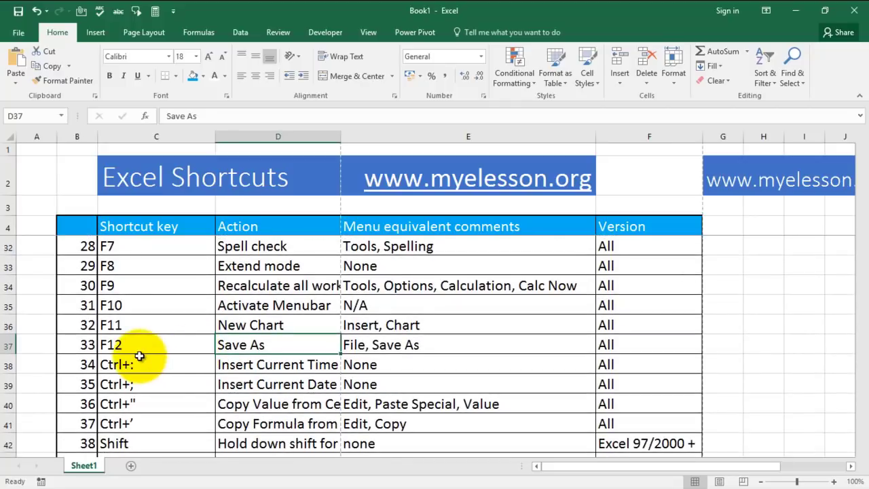
scroll(132, 346, "down", 1)
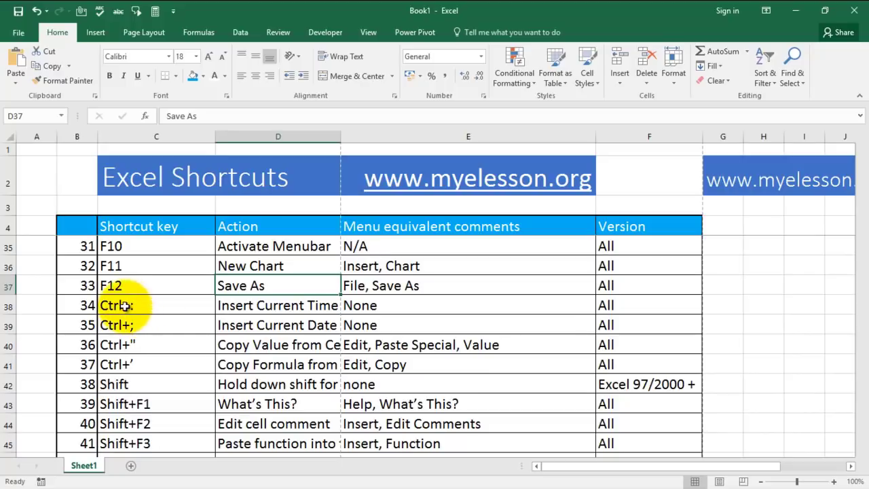
left_click(262, 307)
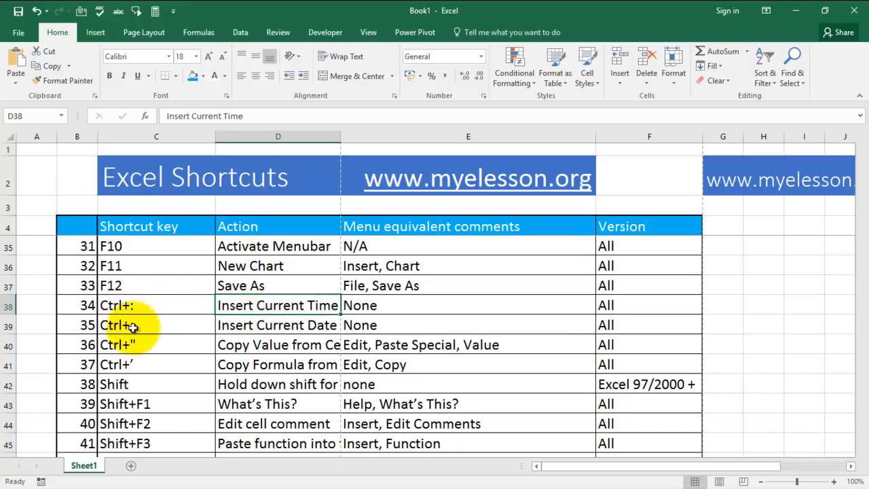
left_click(140, 326)
left_click(272, 326)
left_click(178, 349)
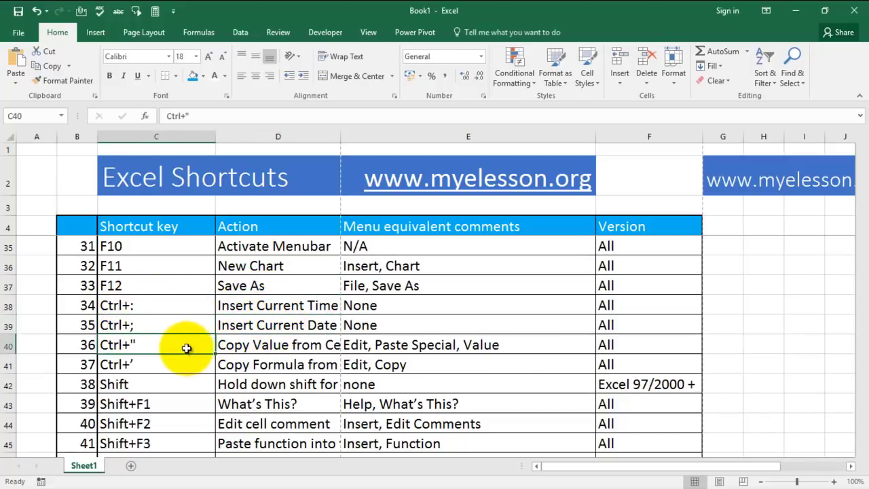
left_click(291, 347)
Step: Widen column D so 'Copy Formula from Cell Above' fits, then scroll down the list
left_click_drag(340, 136, 410, 137)
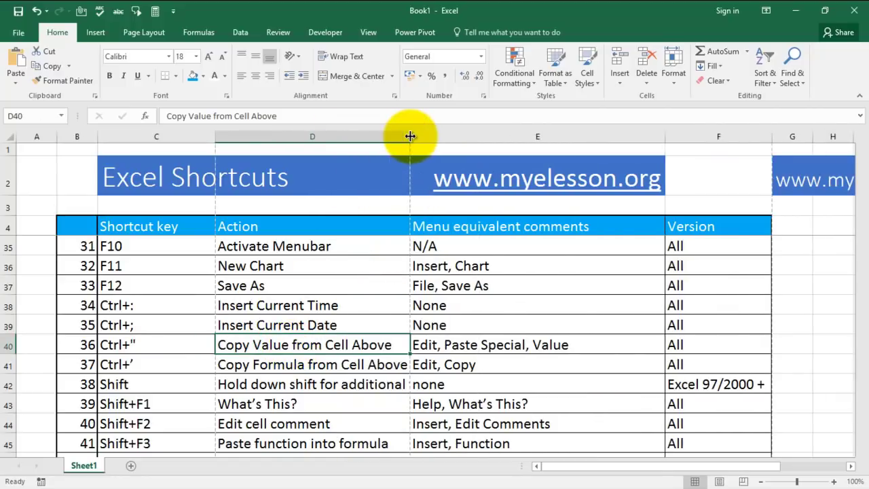
left_click(347, 370)
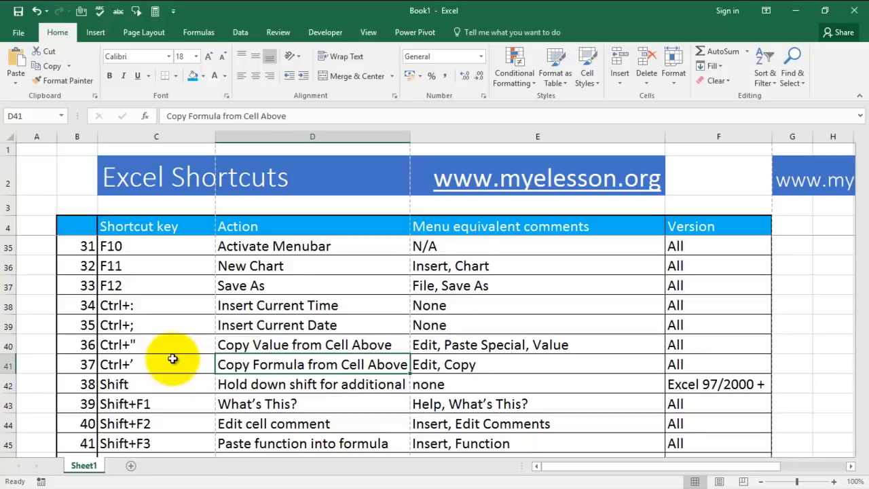
scroll(173, 356, "down", 1)
scroll(154, 344, "down", 3)
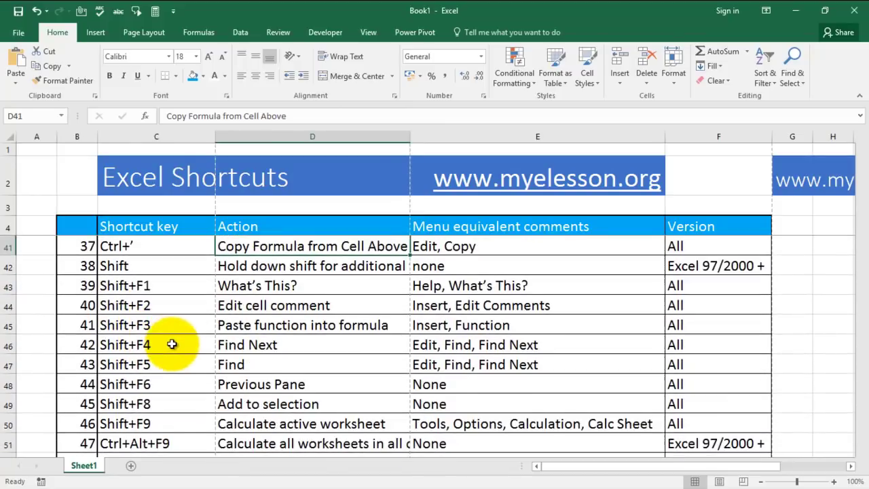
scroll(173, 345, "down", 2)
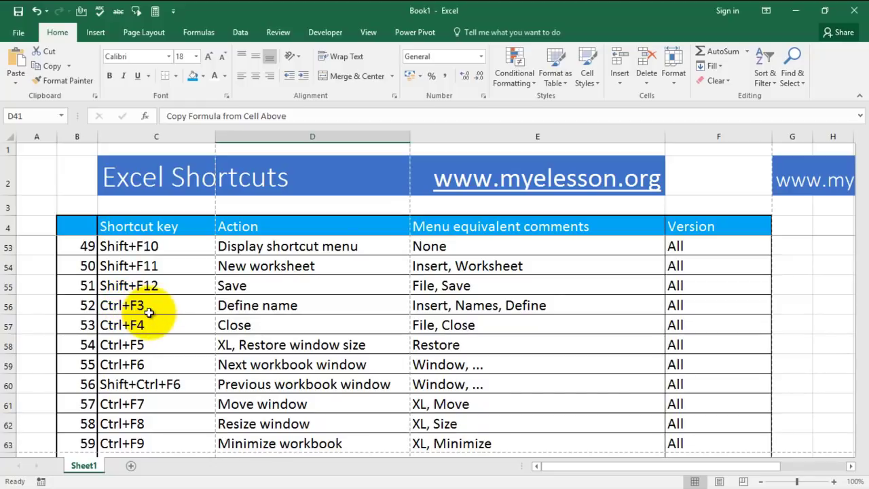
scroll(149, 312, "down", 3)
scroll(159, 371, "down", 2)
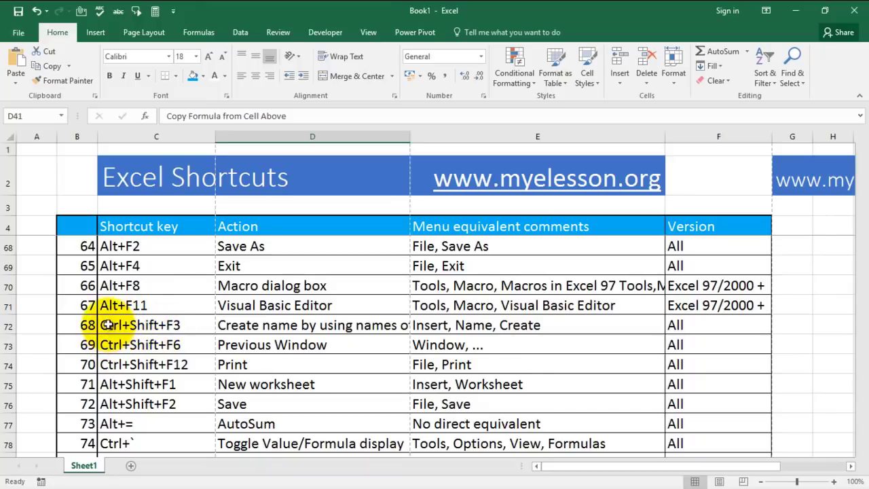
scroll(169, 326, "down", 3)
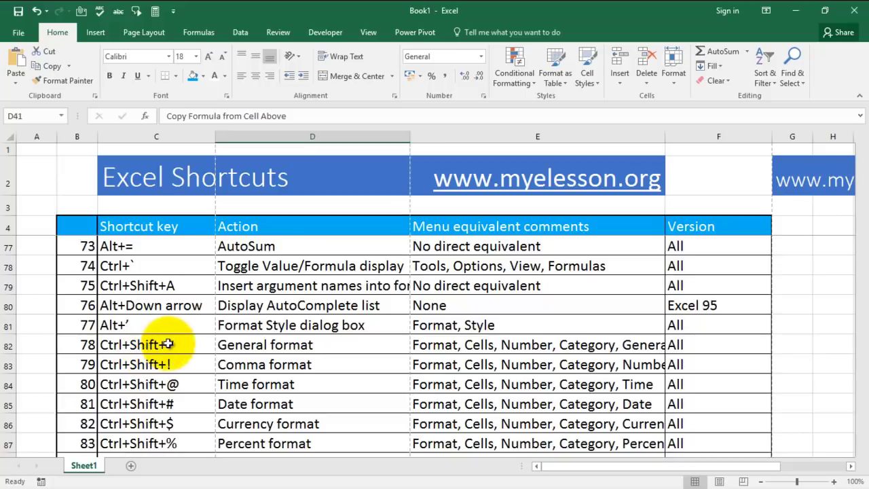
scroll(178, 351, "down", 5)
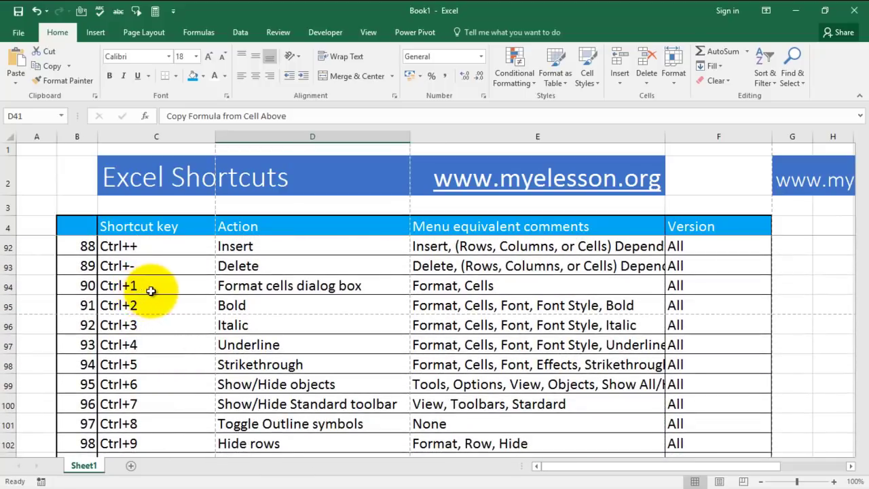
scroll(163, 326, "down", 4)
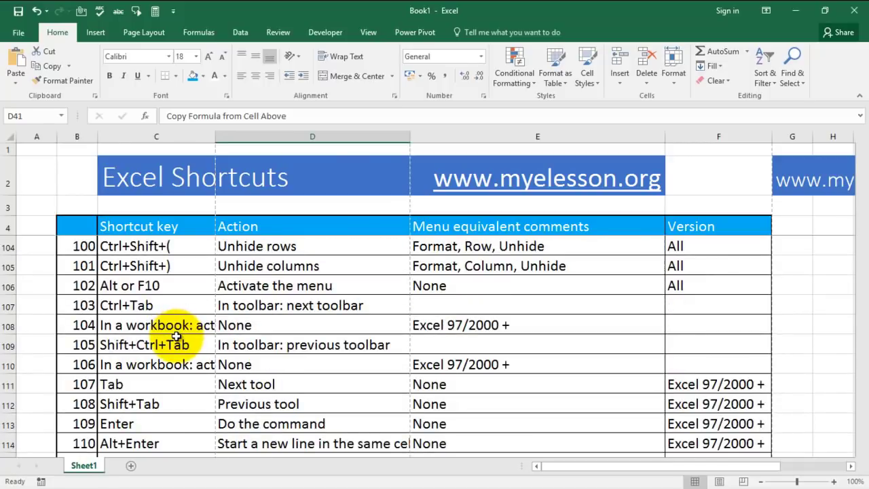
scroll(176, 335, "down", 3)
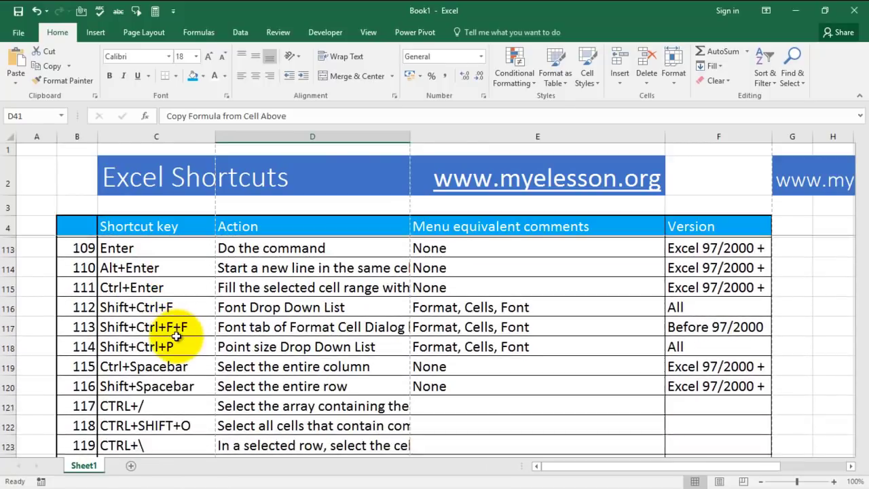
scroll(176, 335, "down", 1)
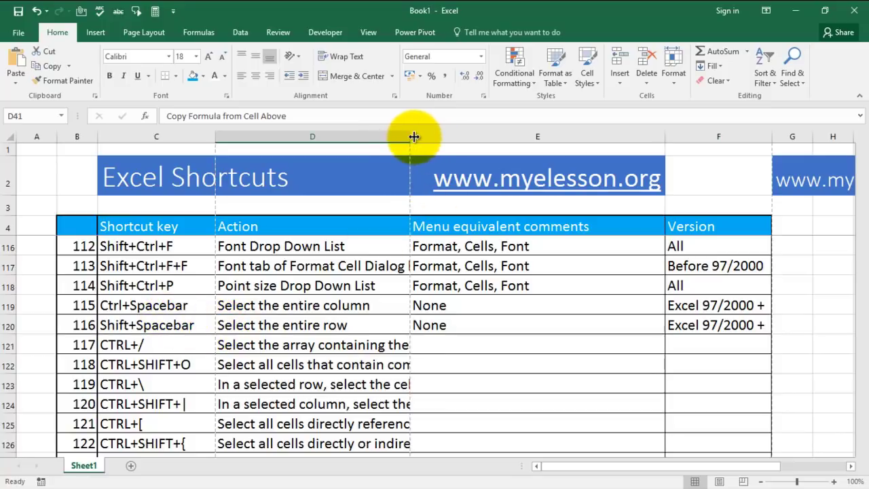
Step: Widen column D further for the longer descriptions such as the CTRL+SHIFT+O entry
left_click_drag(412, 137, 477, 145)
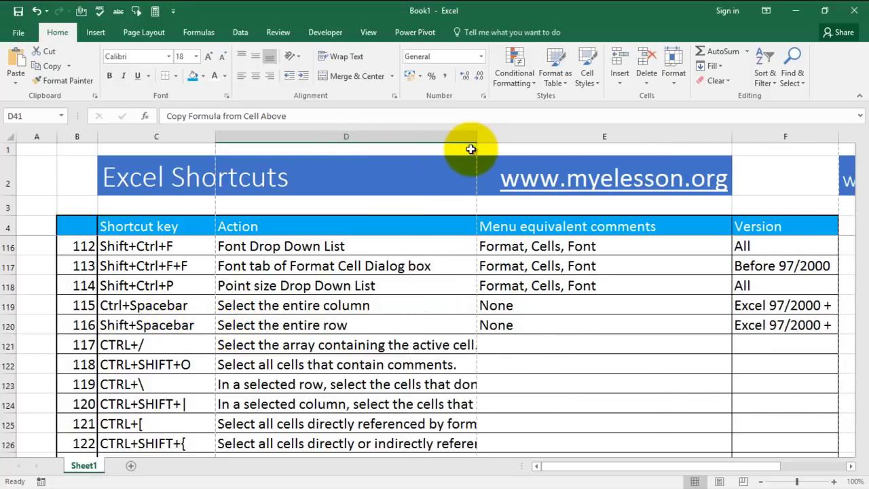
left_click(126, 364)
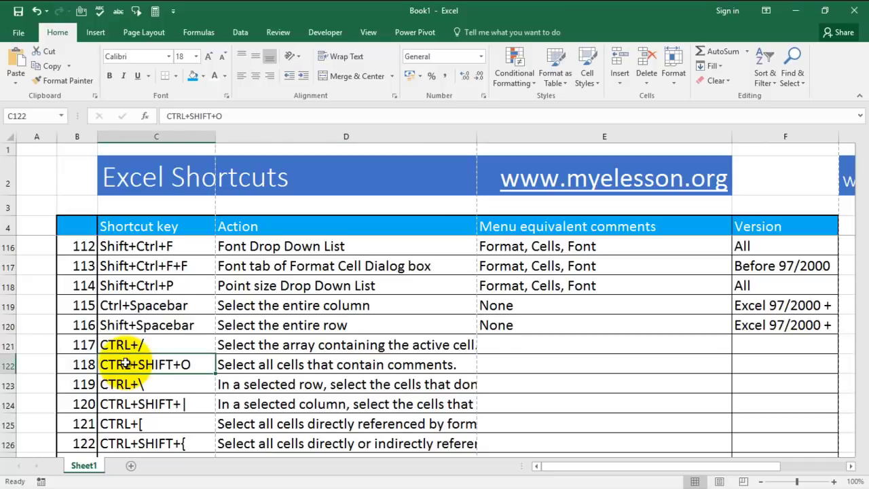
scroll(146, 360, "down", 2)
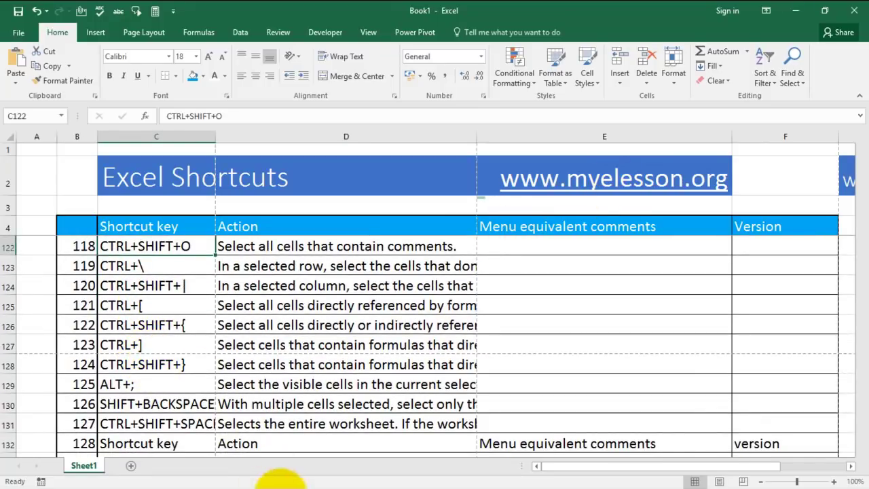
Step: Show the myelesson.org download page in Chrome, then minimize Chrome back to Excel
left_click(358, 477)
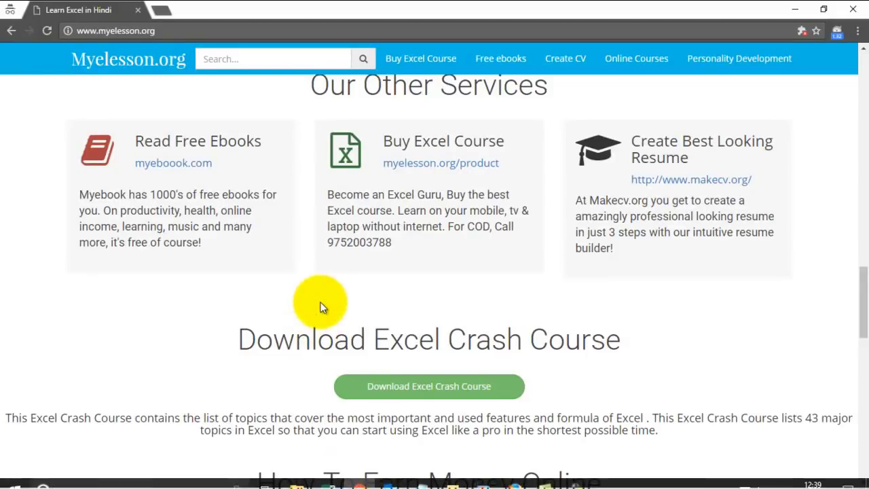
scroll(182, 357, "down", 4)
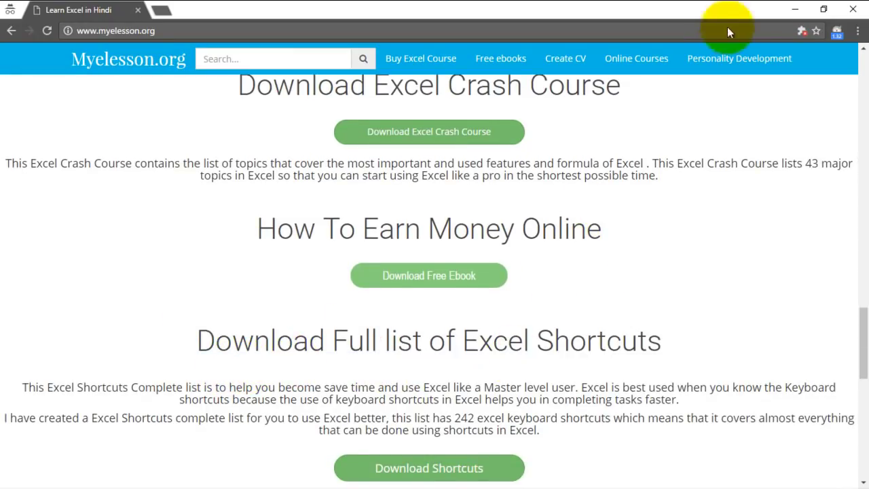
left_click(797, 14)
scroll(333, 299, "down", 4)
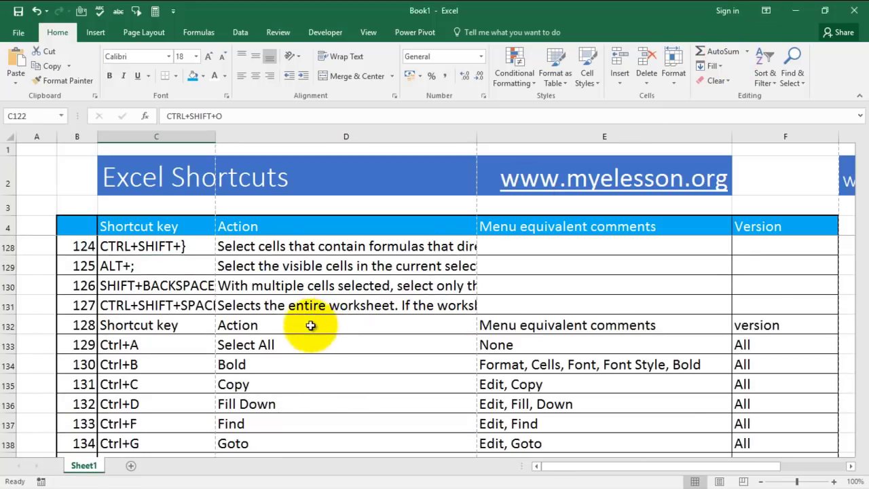
scroll(157, 353, "down", 2)
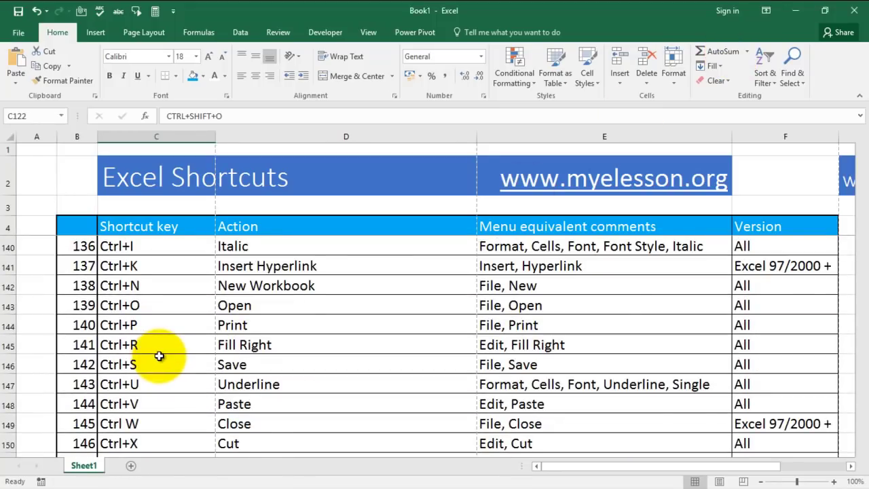
scroll(159, 356, "up", 3)
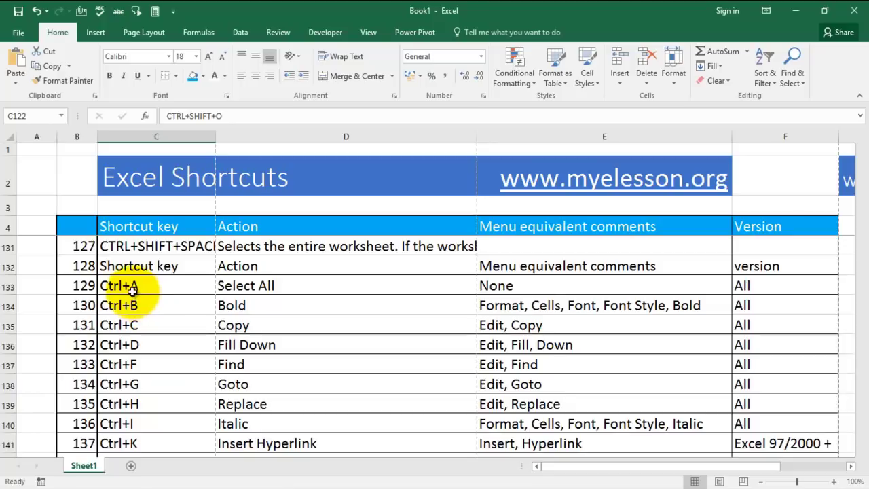
scroll(151, 326, "down", 2)
scroll(149, 328, "down", 5)
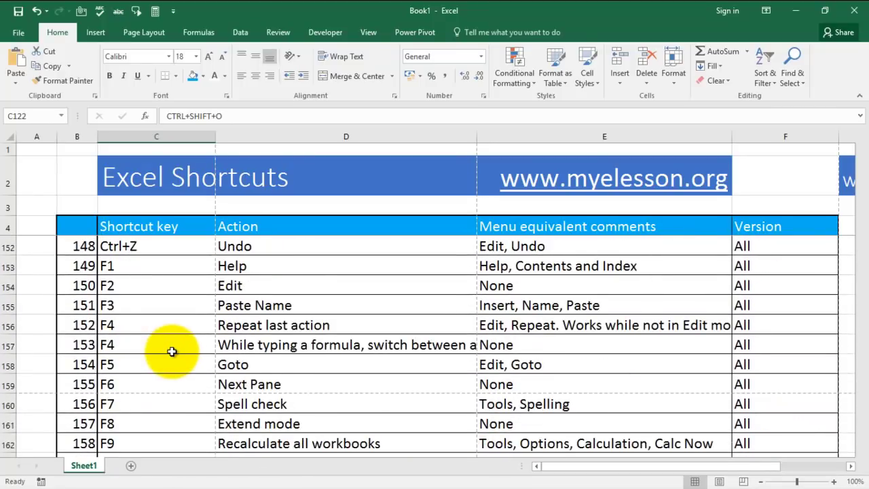